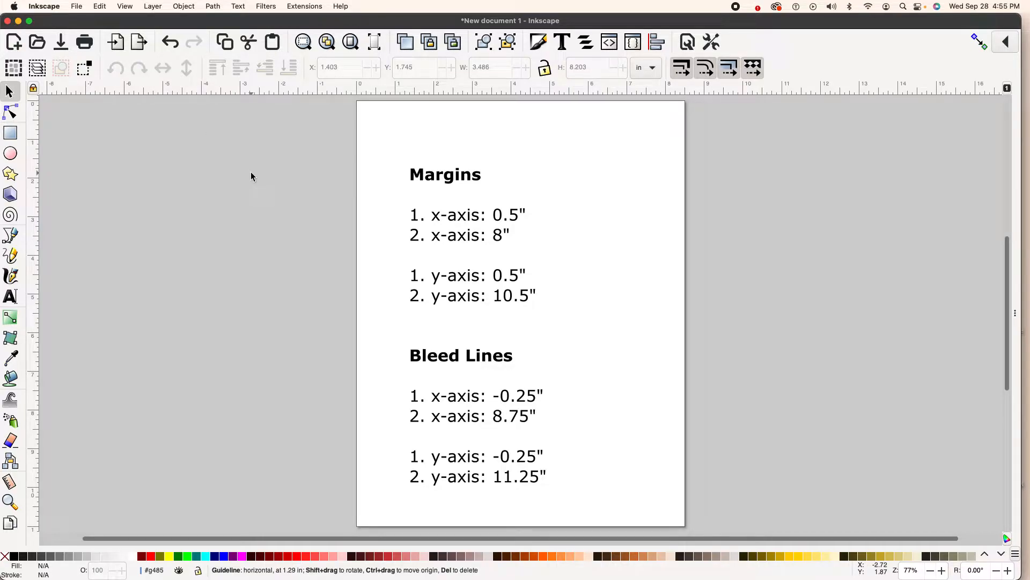
# Check the page format, size and display units in the document properties
pyautogui.click(80, 6)
pyautogui.click(97, 217)
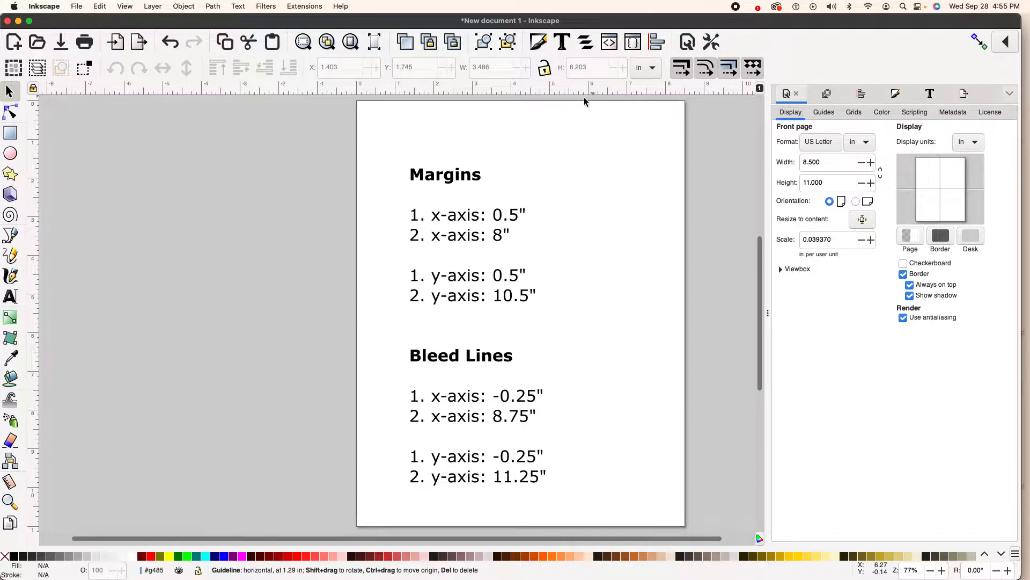
pyautogui.hscroll(1, 79, 245)
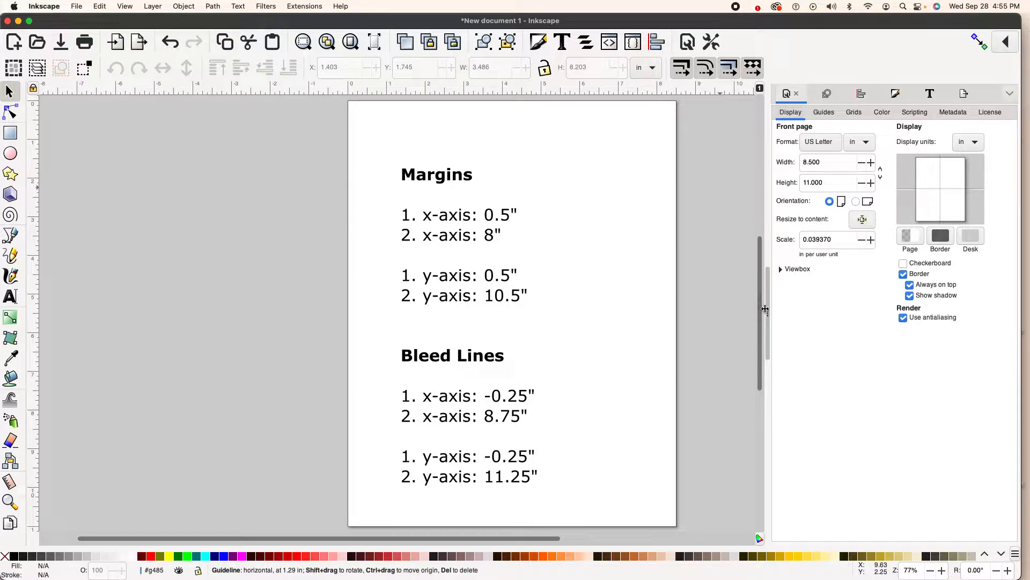
pyautogui.click(765, 311)
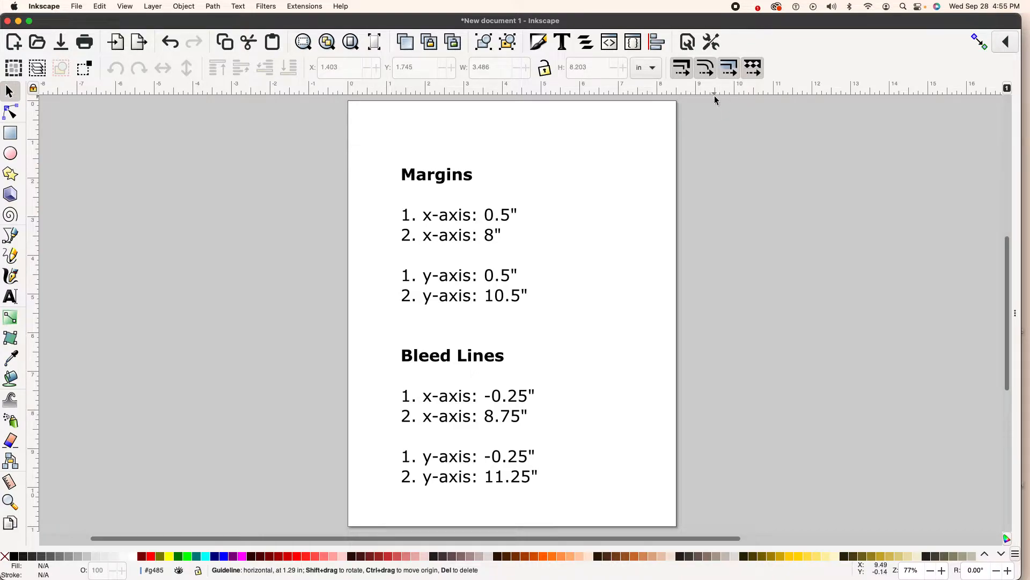
# Try out ruler guides with one horizontal and one vertical guide, and remove an extra horizontal guide near the page's upper edge
pyautogui.moveTo(714, 94); pyautogui.dragTo(712, 143)
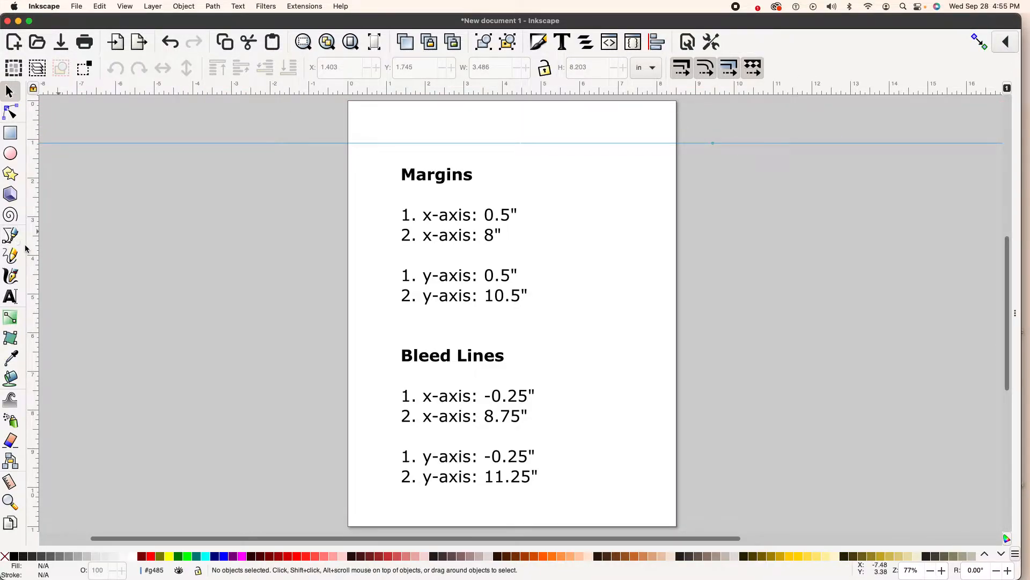
pyautogui.moveTo(34, 247); pyautogui.dragTo(238, 266)
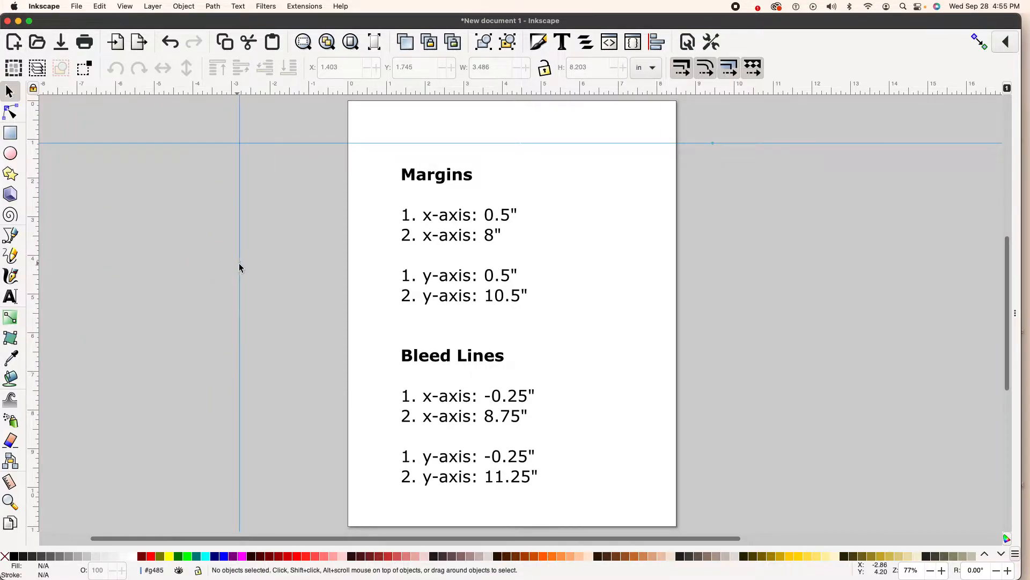
pyautogui.moveTo(752, 91)
pyautogui.mouseDown()
pyautogui.moveTo(756, 113)
pyautogui.moveTo(766, 101)
pyautogui.mouseUp()
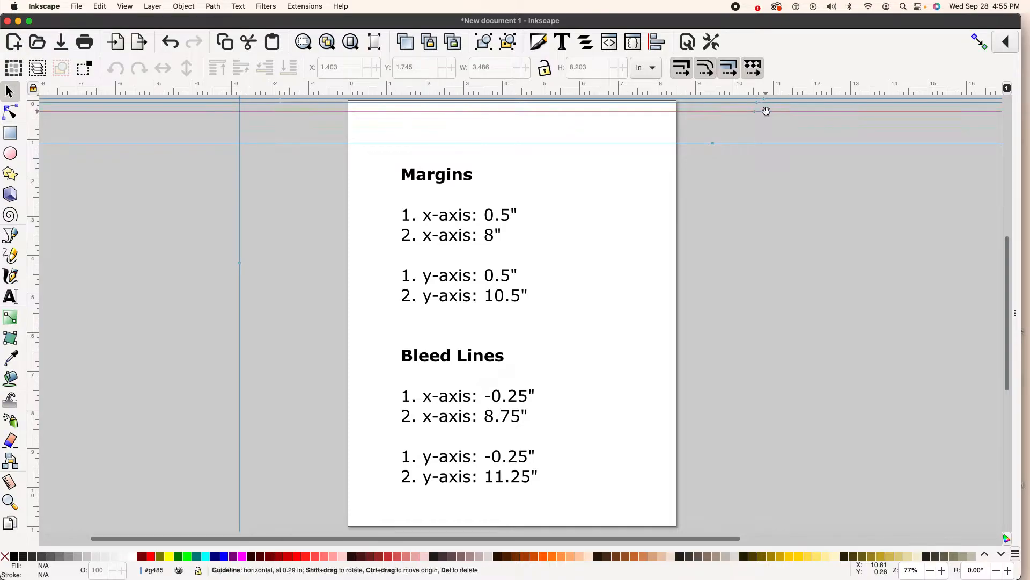
pyautogui.moveTo(766, 111); pyautogui.dragTo(768, 96)
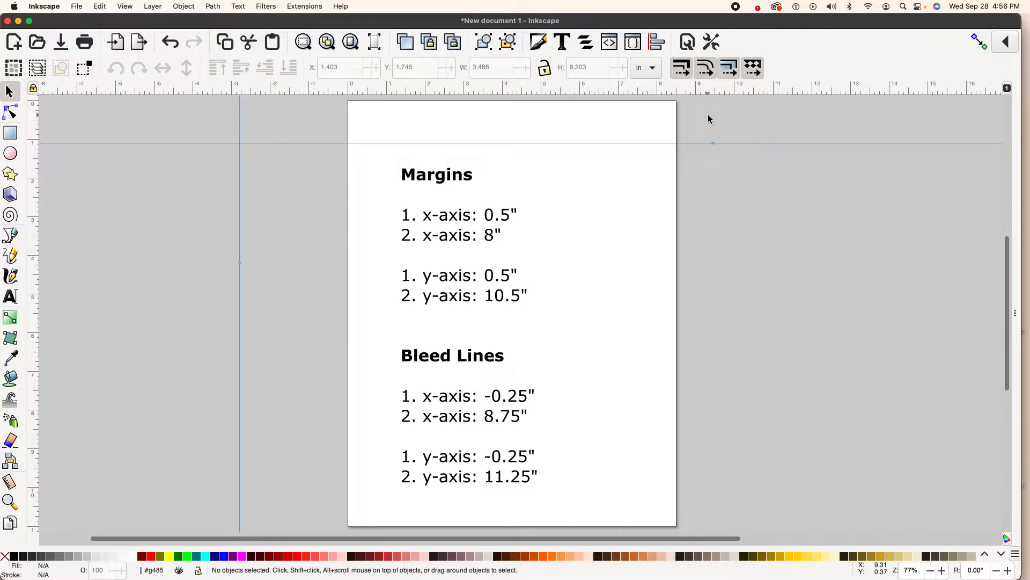
# Place several more horizontal guides across the upper part of the page and another vertical guide far left of it
pyautogui.moveTo(722, 90); pyautogui.dragTo(731, 205)
pyautogui.moveTo(732, 89); pyautogui.dragTo(751, 200)
pyautogui.moveTo(764, 90); pyautogui.dragTo(775, 134)
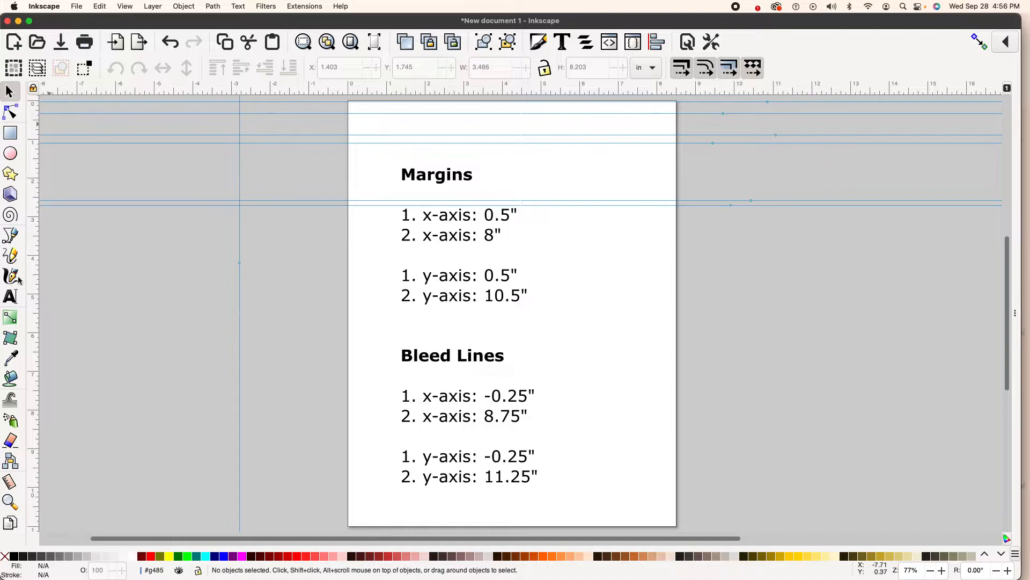
pyautogui.moveTo(33, 278); pyautogui.dragTo(94, 283)
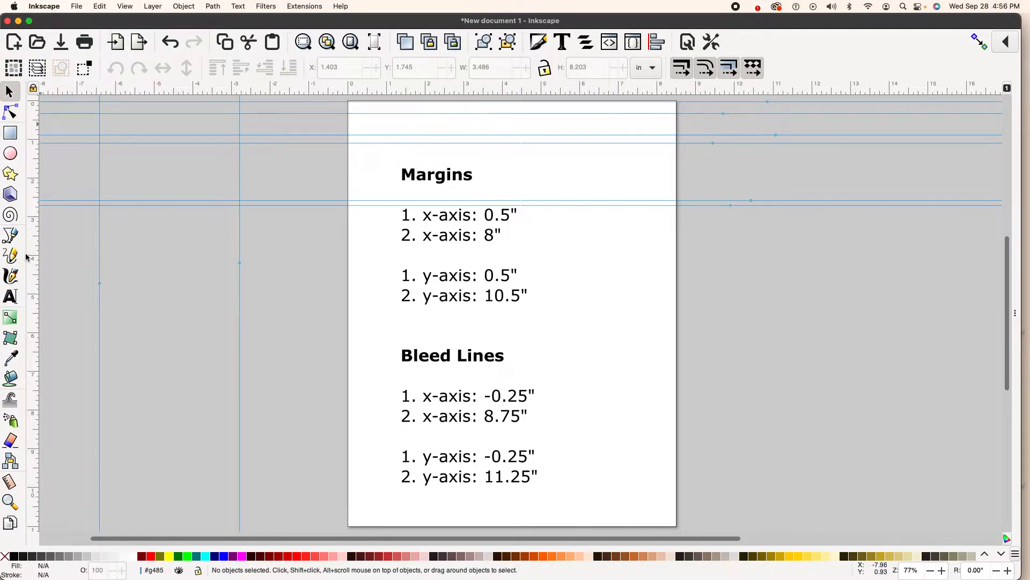
pyautogui.moveTo(24, 256)
pyautogui.mouseDown()
pyautogui.moveTo(137, 259)
pyautogui.moveTo(32, 265)
pyautogui.mouseUp()
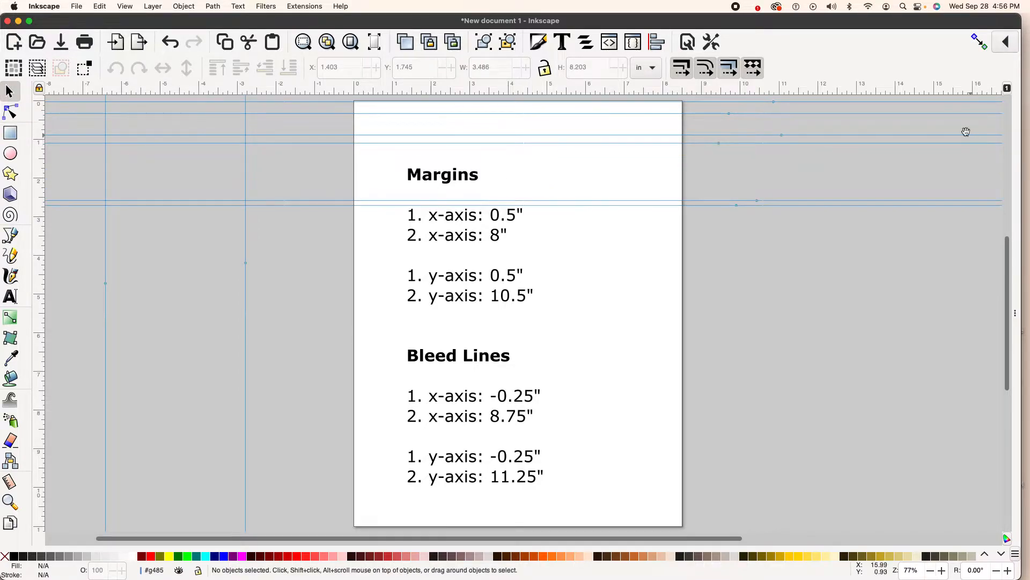
# Delete all guides from the document through the document's guide settings
pyautogui.click(688, 42)
pyautogui.click(819, 111)
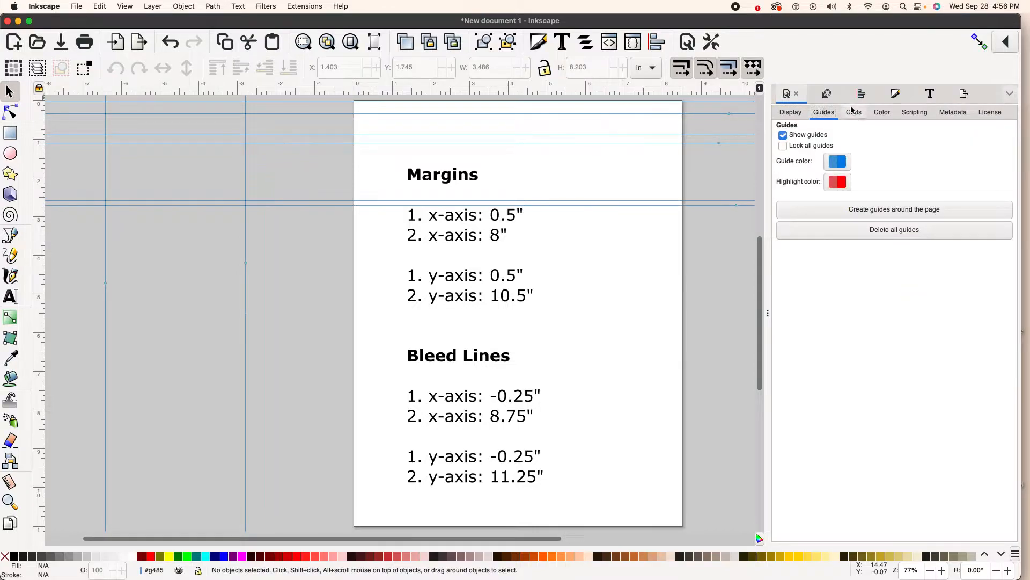
pyautogui.click(890, 231)
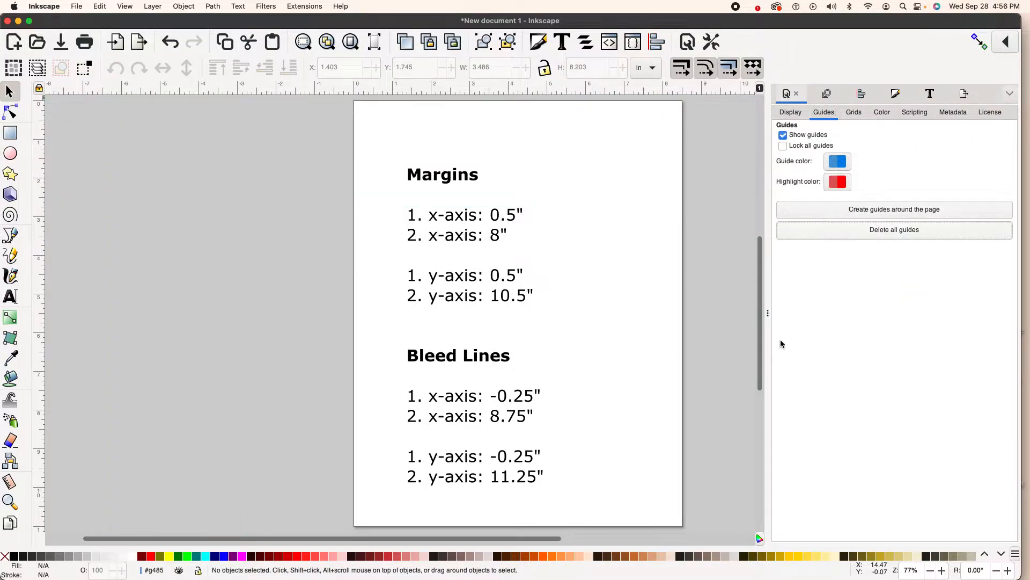
pyautogui.click(767, 316)
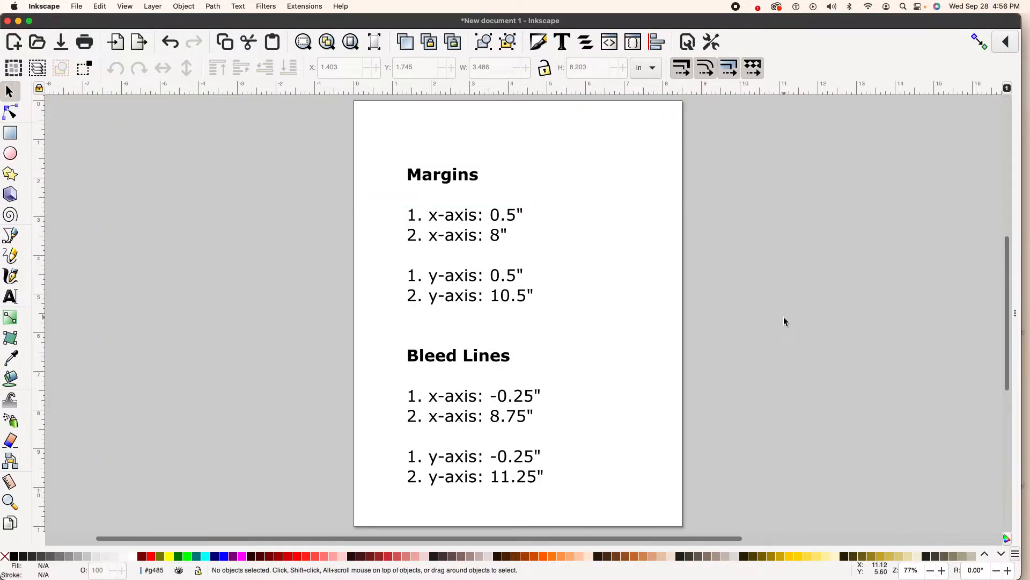
# Add a vertical guide for the left margin and set its X position to 0.5 in
pyautogui.moveTo(39, 261); pyautogui.dragTo(312, 287)
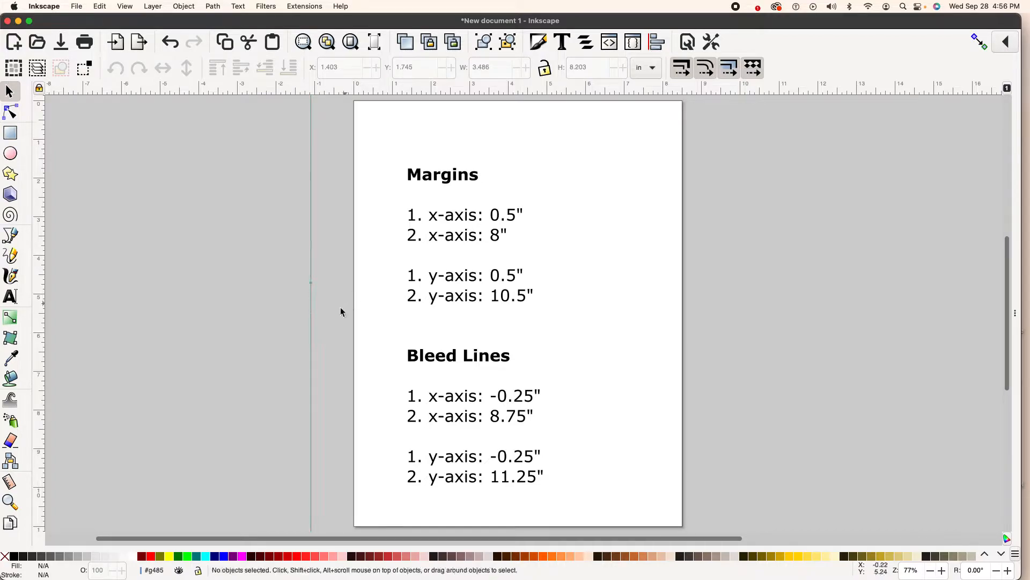
pyautogui.doubleClick(311, 265)
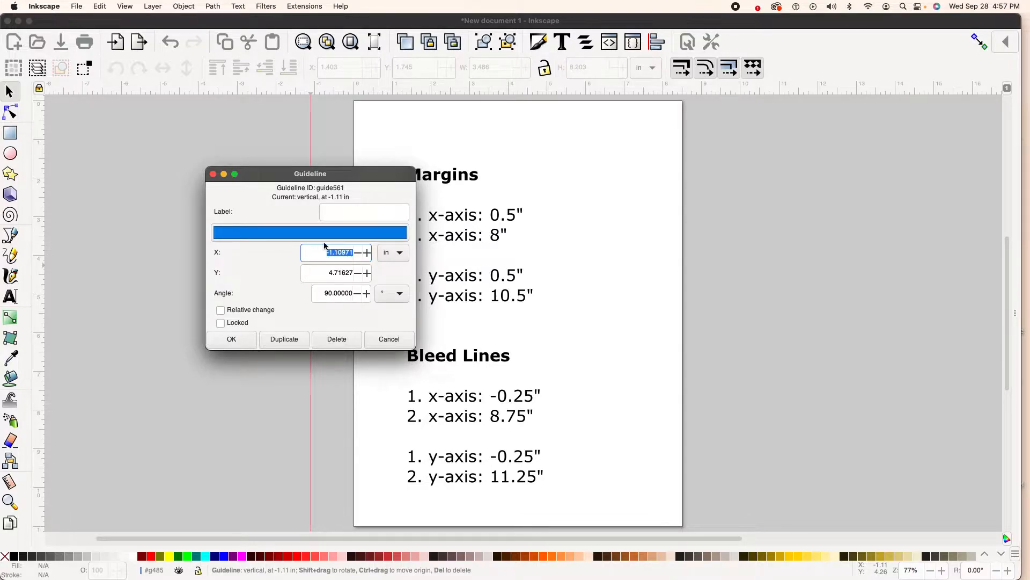
pyautogui.moveTo(340, 181); pyautogui.dragTo(271, 190)
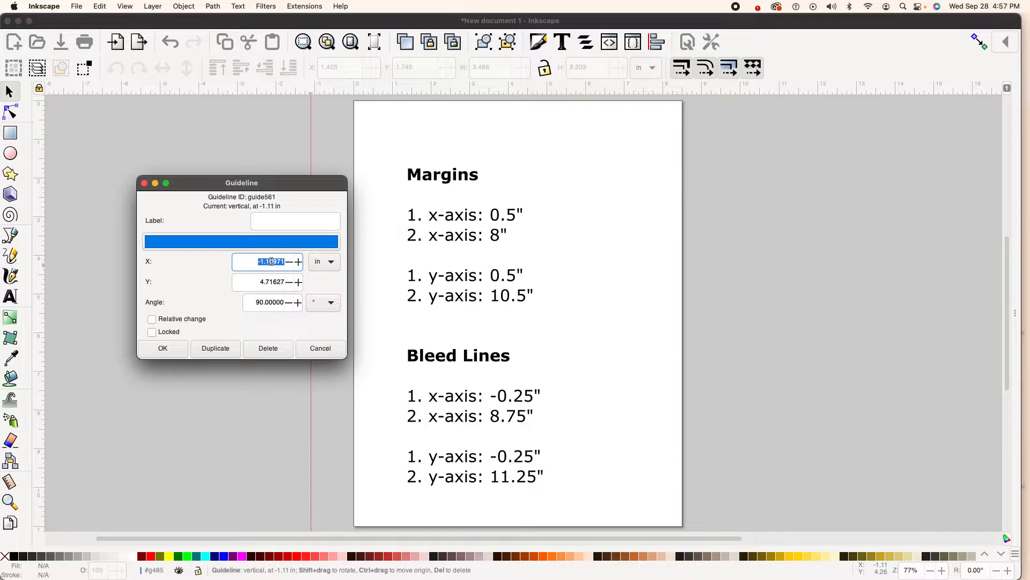
pyautogui.write('0.5')
pyautogui.click(173, 349)
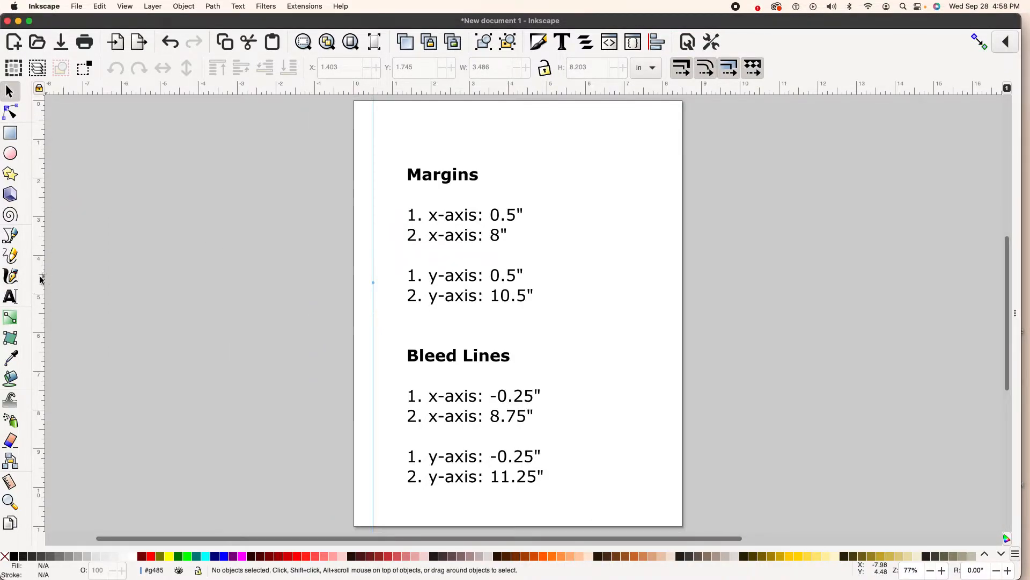
# Add a vertical guide for the right margin and set its X position to 8 in
pyautogui.moveTo(39, 283); pyautogui.dragTo(638, 289)
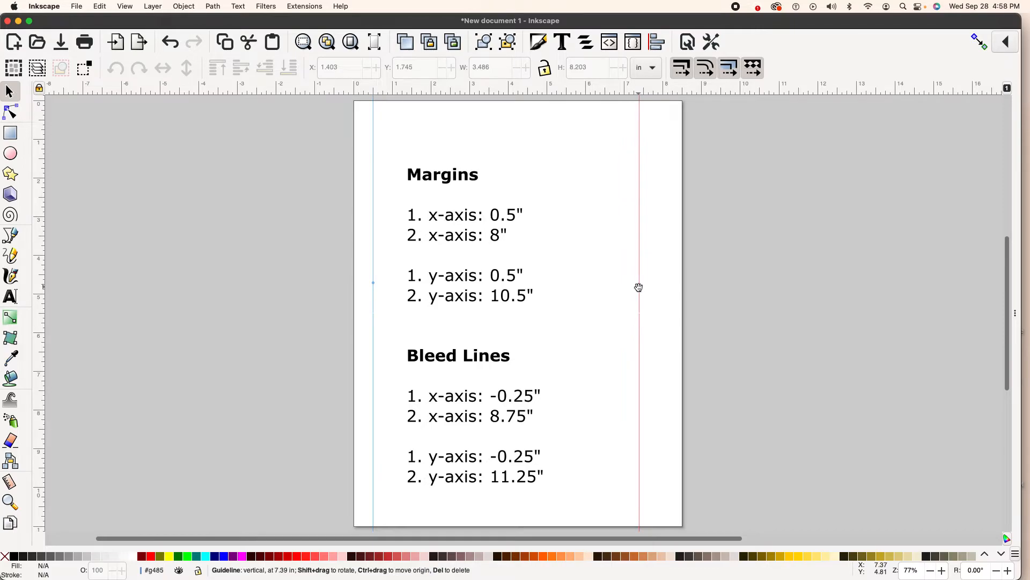
pyautogui.doubleClick(639, 287)
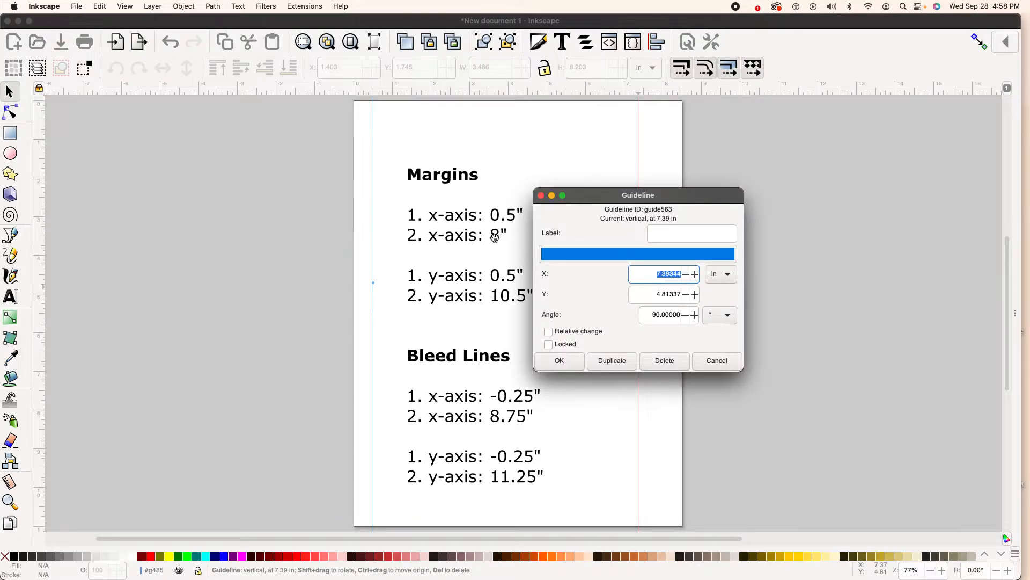
pyautogui.write('8')
pyautogui.click(559, 361)
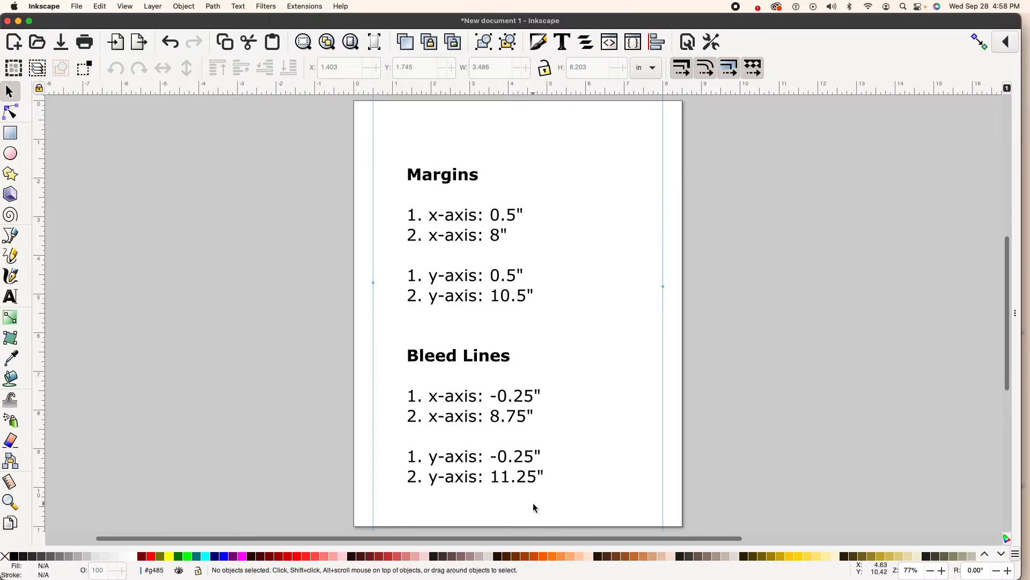
# Add a horizontal guide for the top margin and set its Y position to 0.5 in
pyautogui.moveTo(564, 89); pyautogui.dragTo(563, 134)
pyautogui.doubleClick(576, 134)
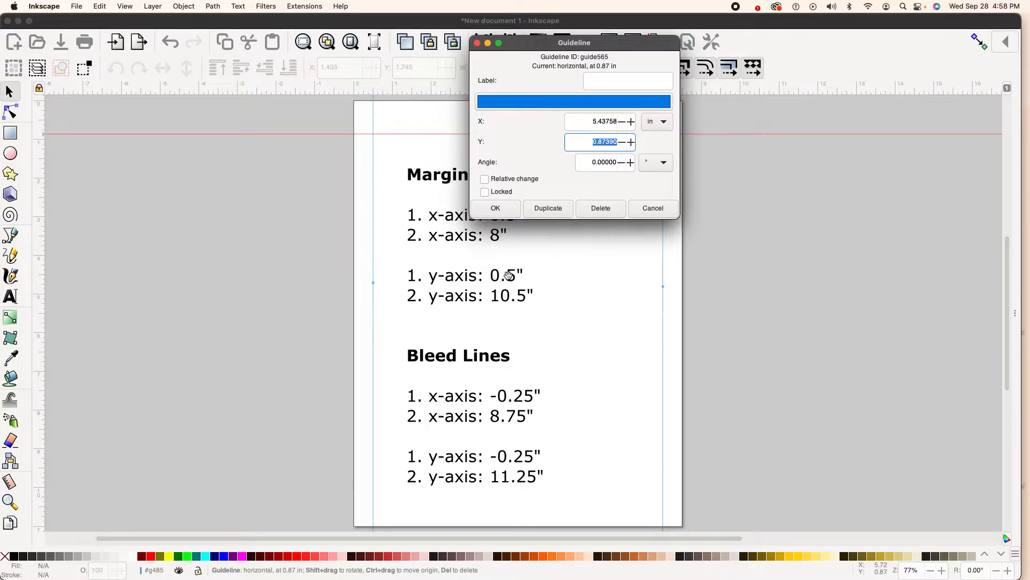
pyautogui.write('0.5')
pyautogui.click(494, 208)
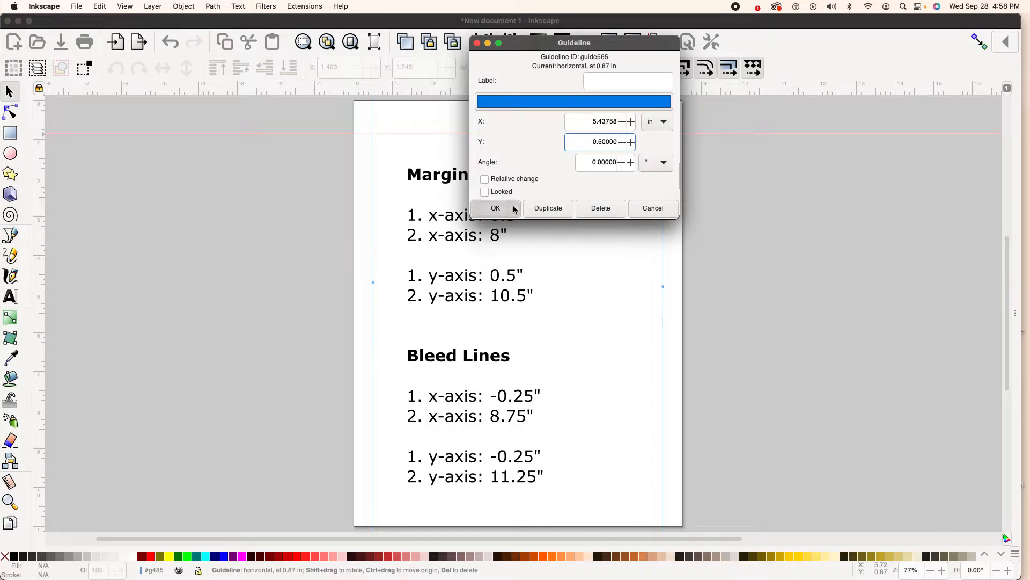
# Add a horizontal guide for the bottom margin and set its Y position to 10.5 in
pyautogui.moveTo(536, 93); pyautogui.dragTo(537, 502)
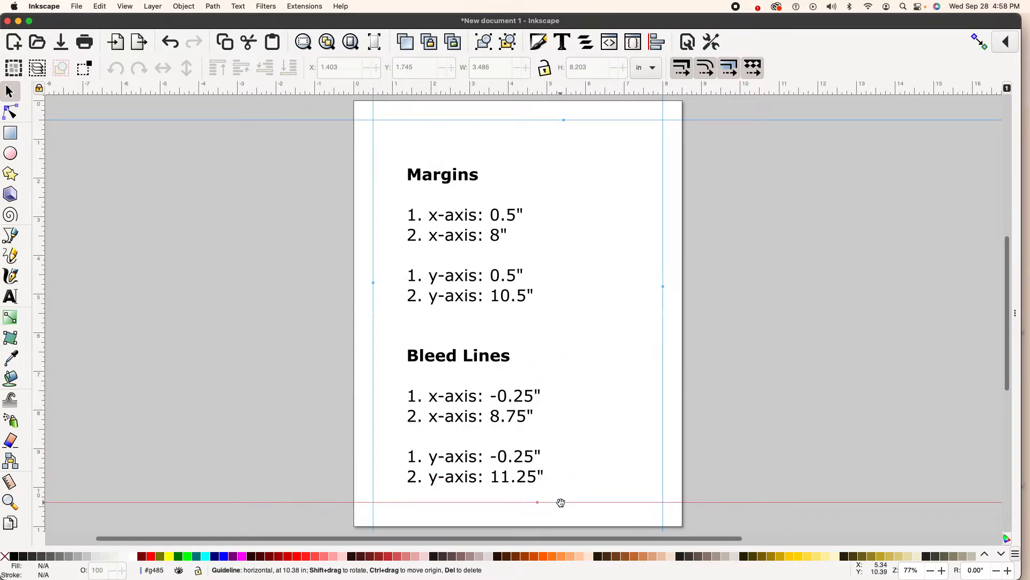
pyautogui.doubleClick(561, 502)
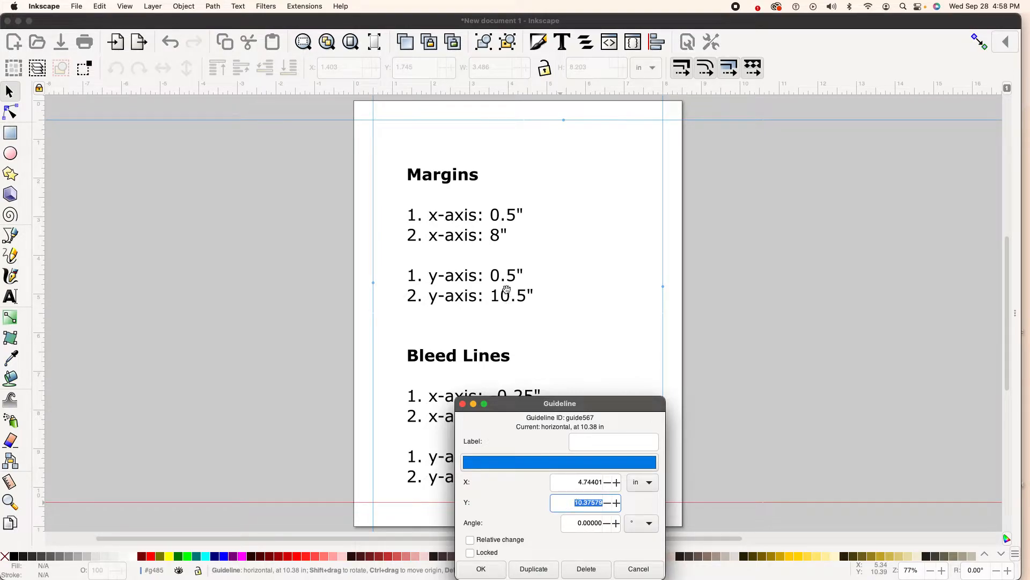
pyautogui.write('10')
pyautogui.click(481, 569)
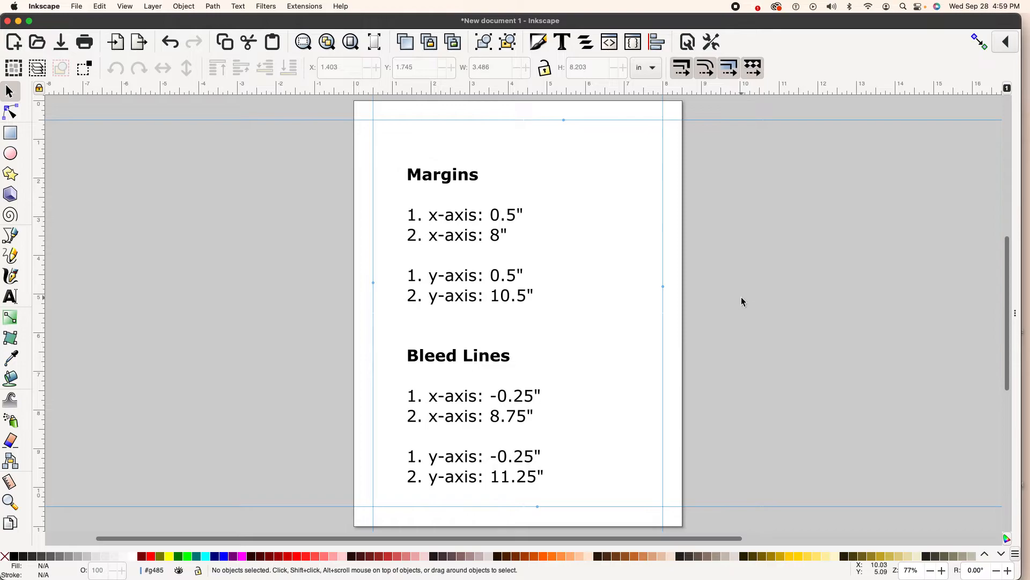
# Add a vertical guide for the left bleed line and set its X position to -0.25 in
pyautogui.click(931, 570)
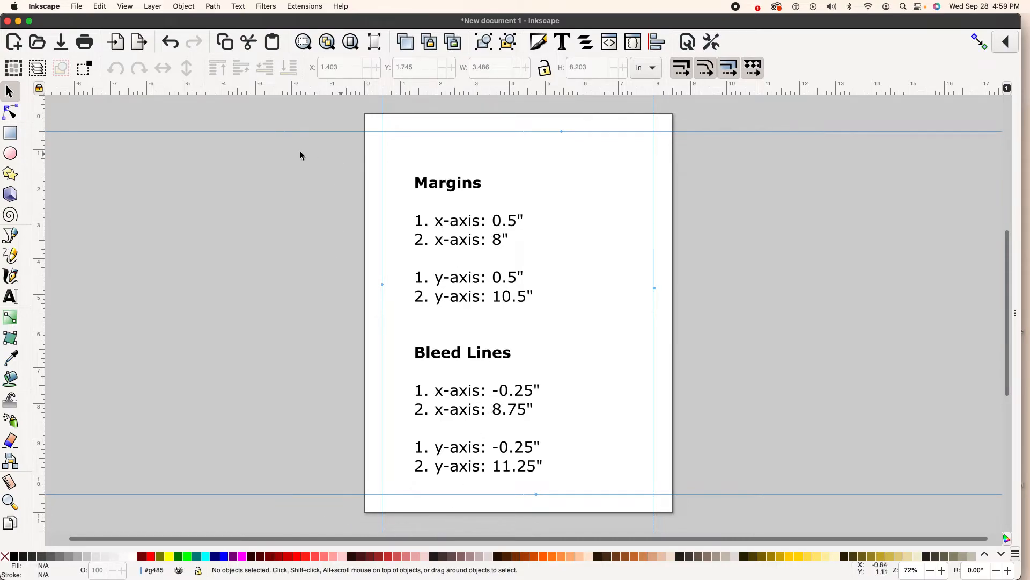
pyautogui.moveTo(41, 285); pyautogui.dragTo(348, 273)
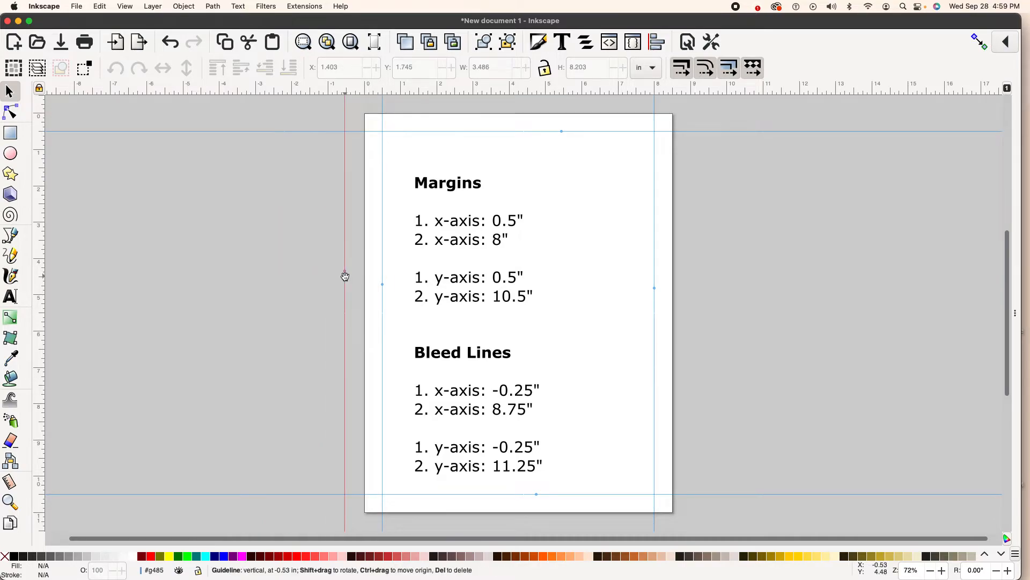
pyautogui.doubleClick(345, 276)
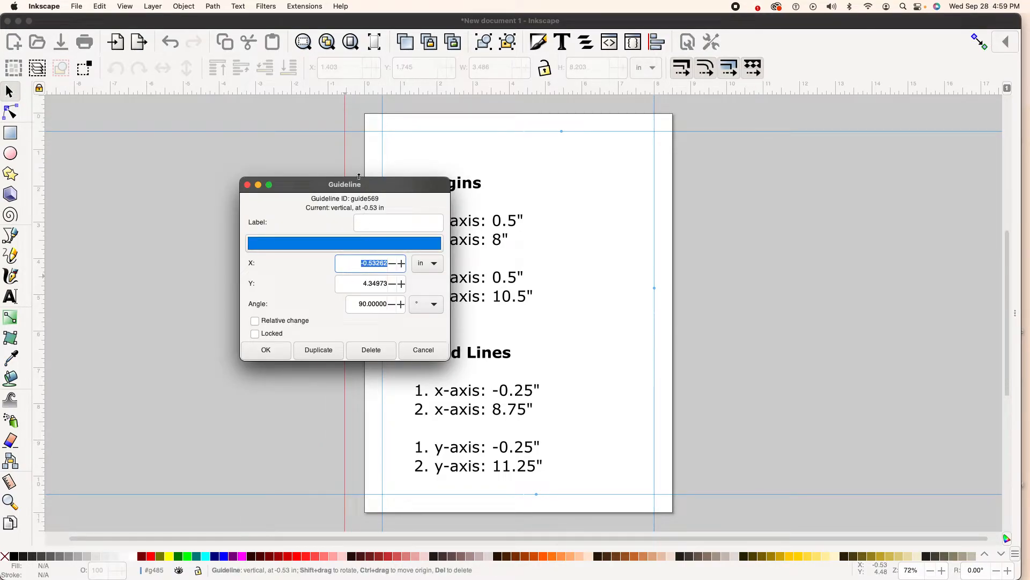
pyautogui.moveTo(359, 176); pyautogui.dragTo(703, 323)
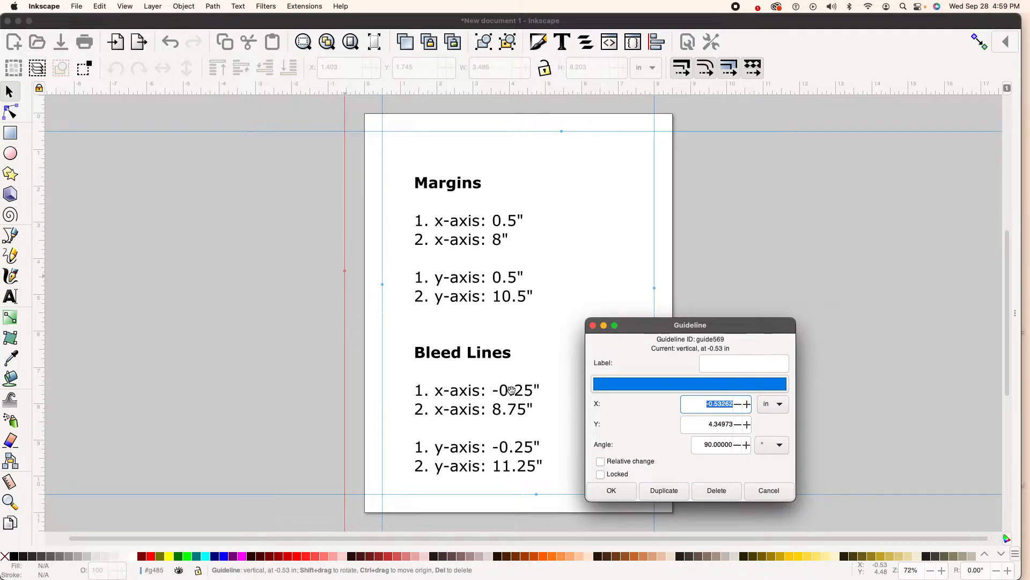
pyautogui.press('BackSpace')
pyautogui.write('-0.25')
pyautogui.click(611, 490)
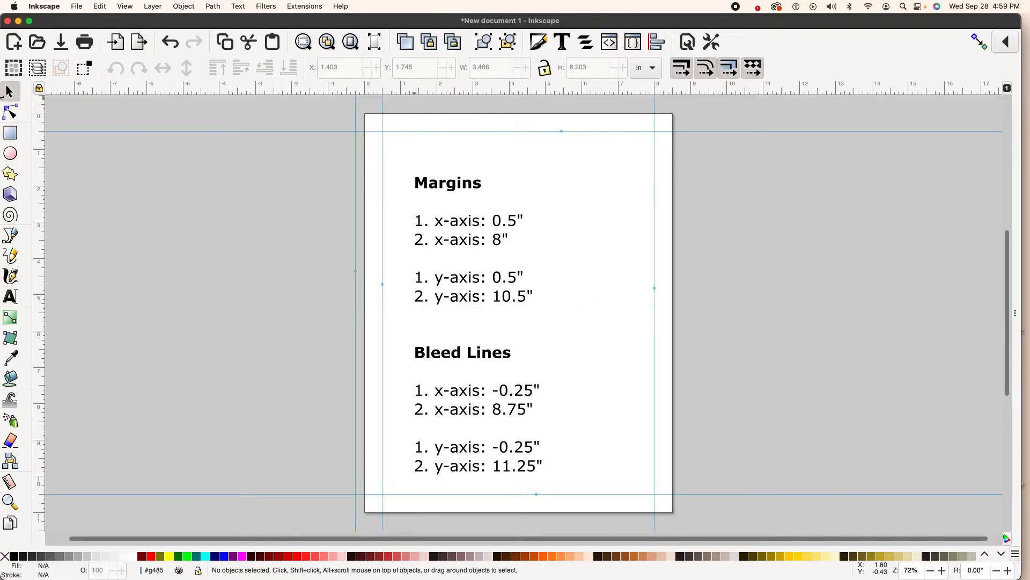
# Add a vertical guide for the right bleed line and set its X position to 8.75 in
pyautogui.moveTo(39, 175); pyautogui.dragTo(691, 194)
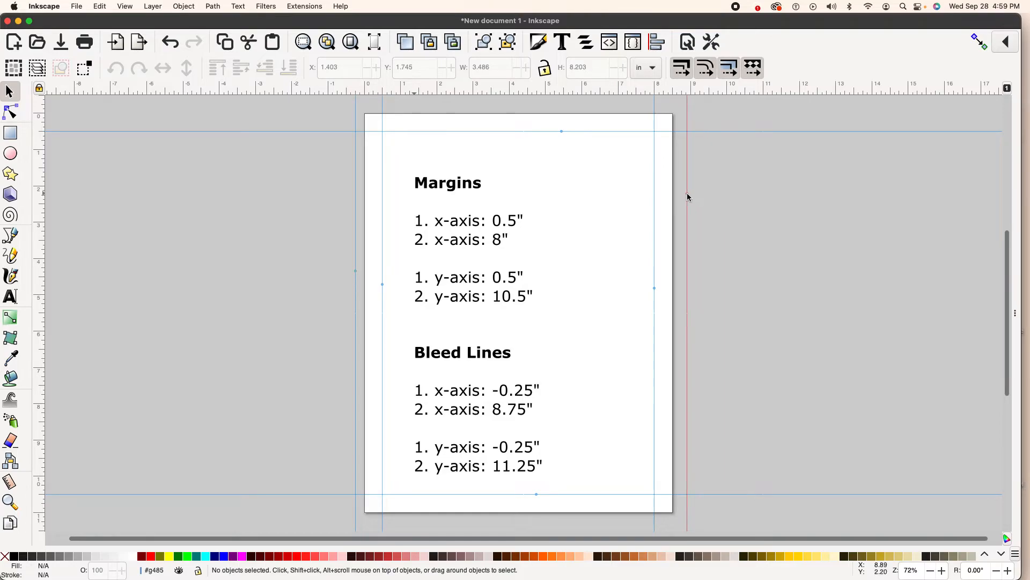
pyautogui.doubleClick(688, 195)
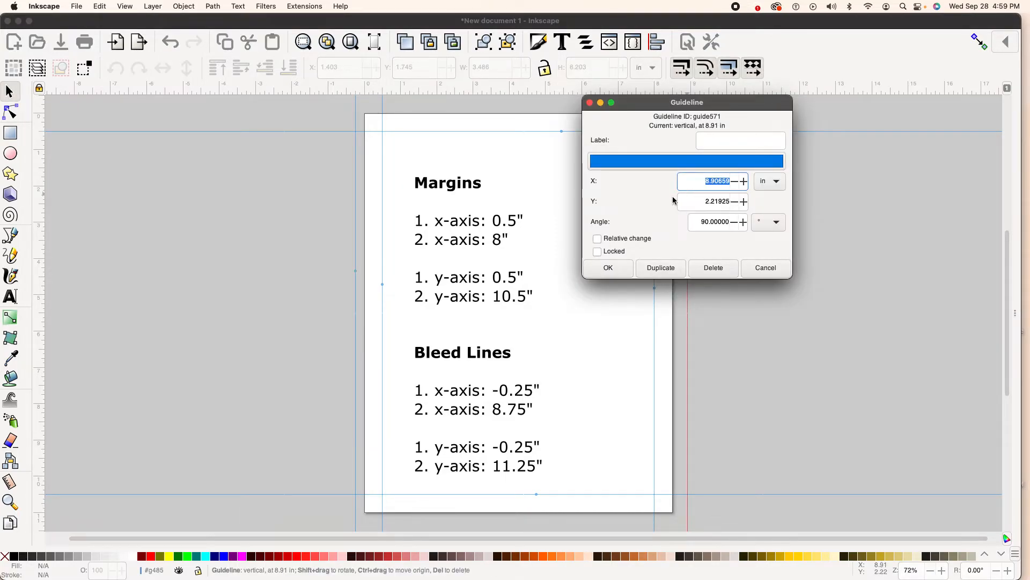
pyautogui.moveTo(705, 104); pyautogui.dragTo(781, 333)
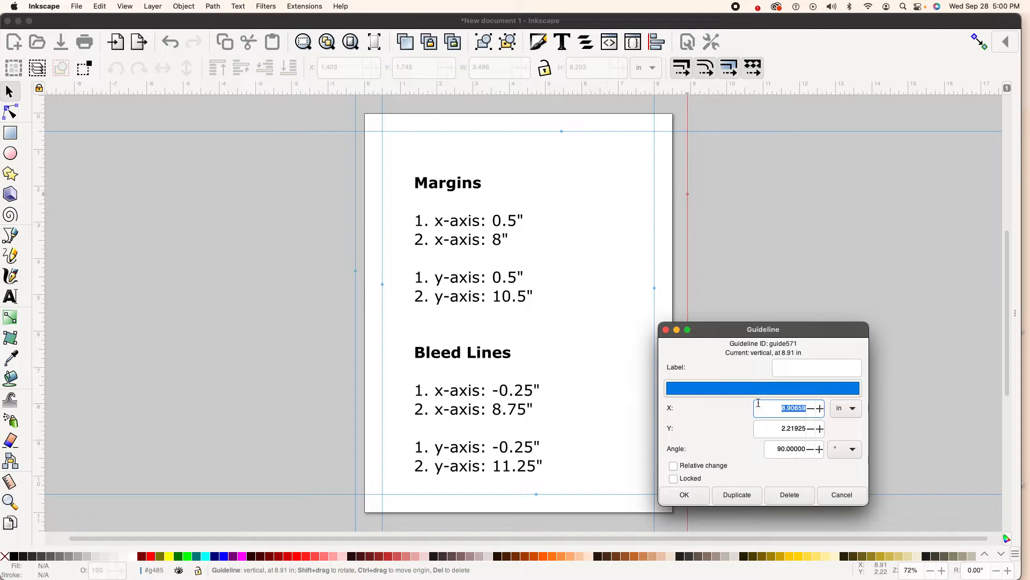
pyautogui.moveTo(767, 410); pyautogui.dragTo(809, 407)
pyautogui.write('8.75')
pyautogui.click(691, 494)
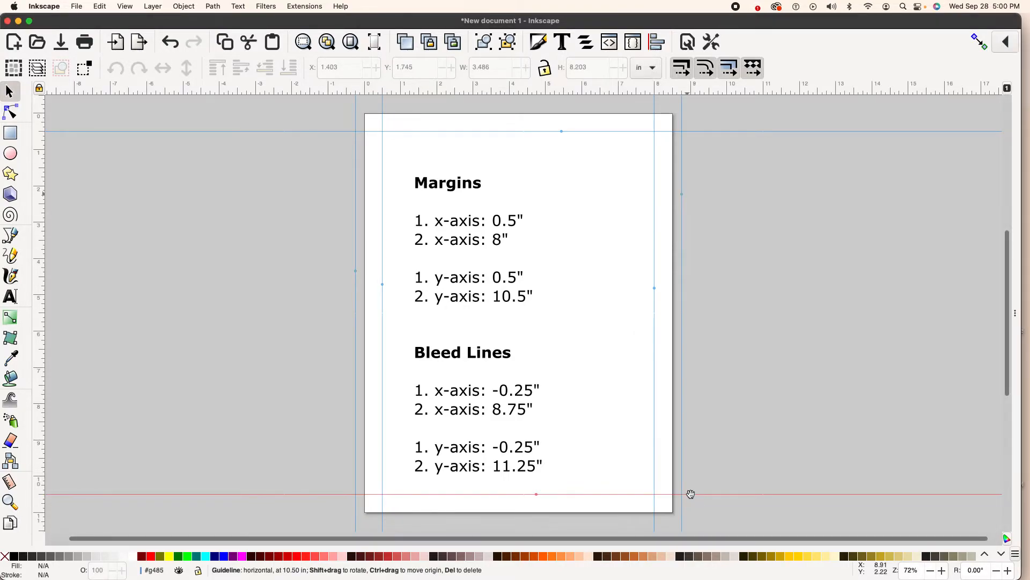
# Add a horizontal guide for the top bleed line and set its Y position to -0.25 in
pyautogui.moveTo(555, 95)
pyautogui.mouseDown()
pyautogui.moveTo(569, 95)
pyautogui.moveTo(566, 123)
pyautogui.moveTo(572, 101)
pyautogui.mouseUp()
pyautogui.doubleClick(572, 102)
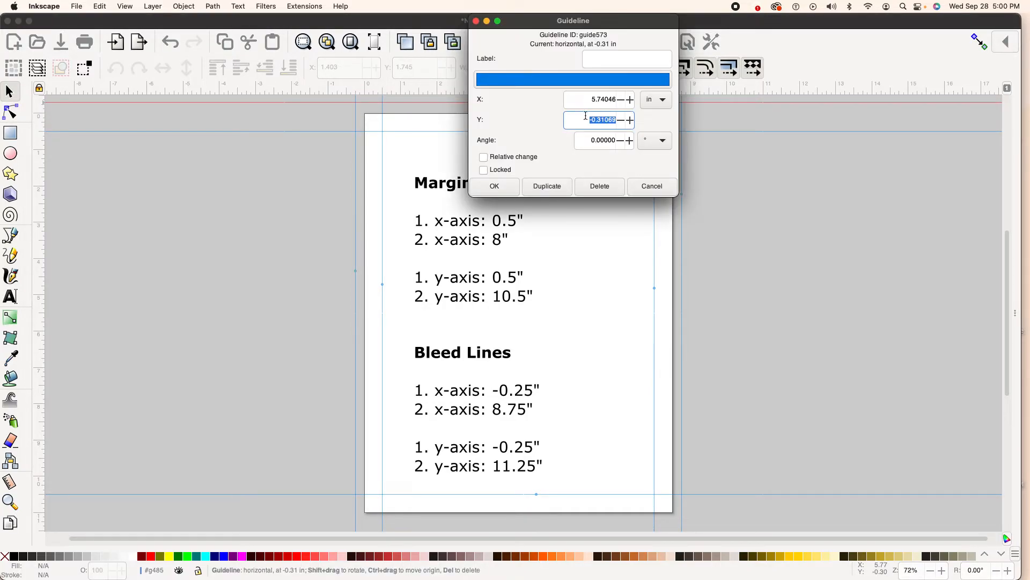
pyautogui.moveTo(585, 28); pyautogui.dragTo(702, 374)
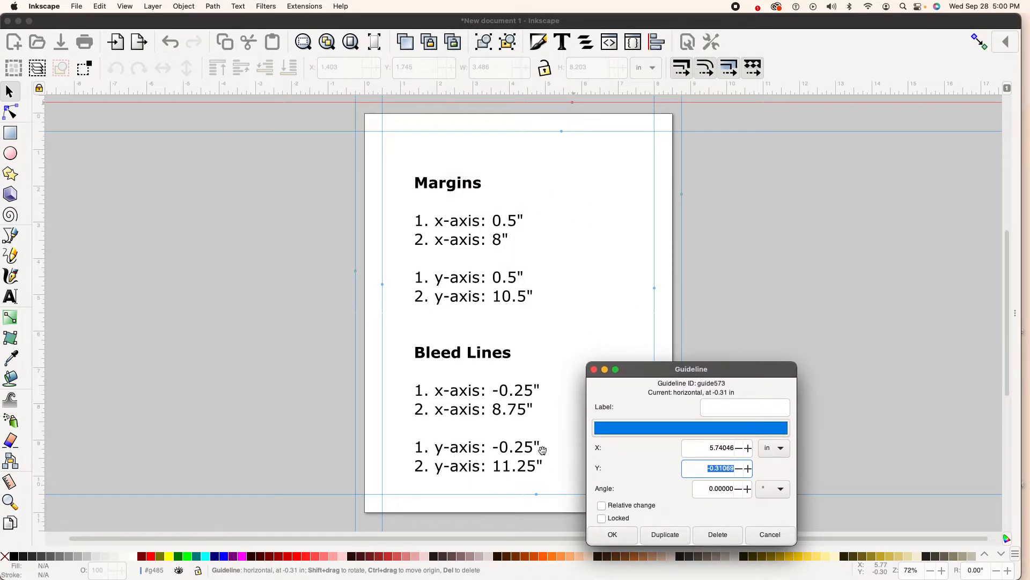
pyautogui.press('BackSpace')
pyautogui.click(609, 534)
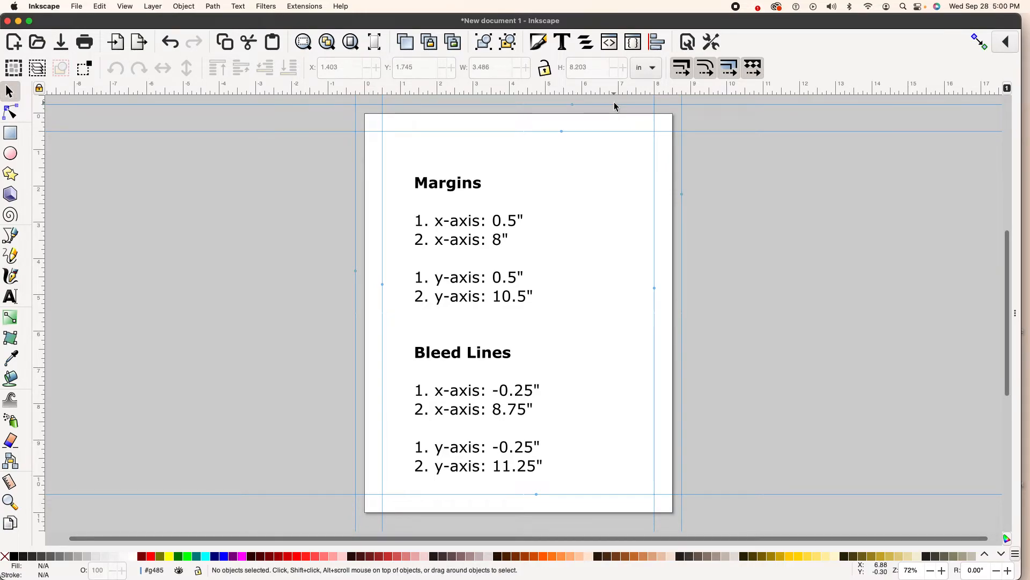
# Add a horizontal guide for the bottom bleed line and set its Y position to 11.25 in
pyautogui.moveTo(625, 90); pyautogui.dragTo(633, 522)
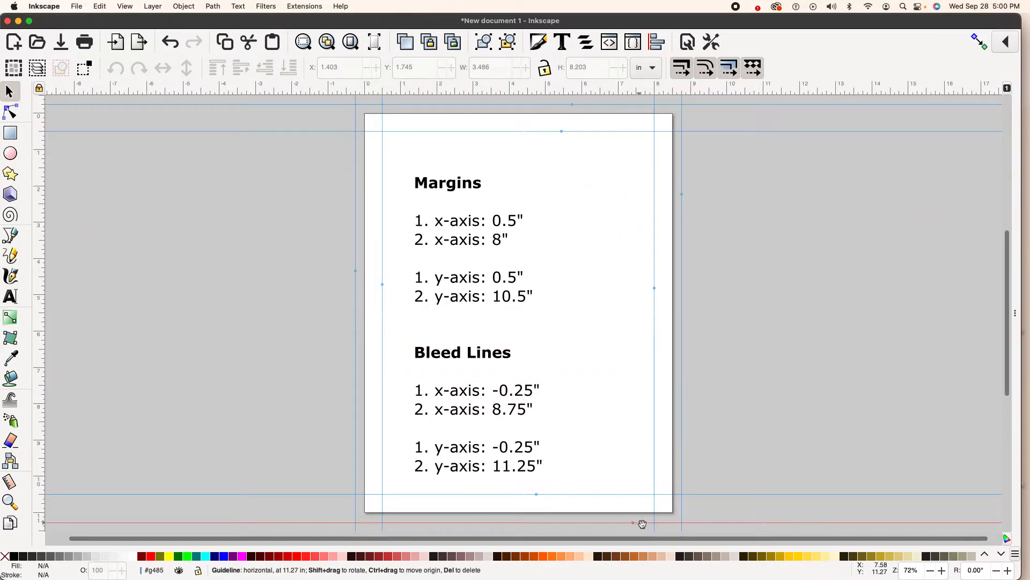
pyautogui.doubleClick(692, 523)
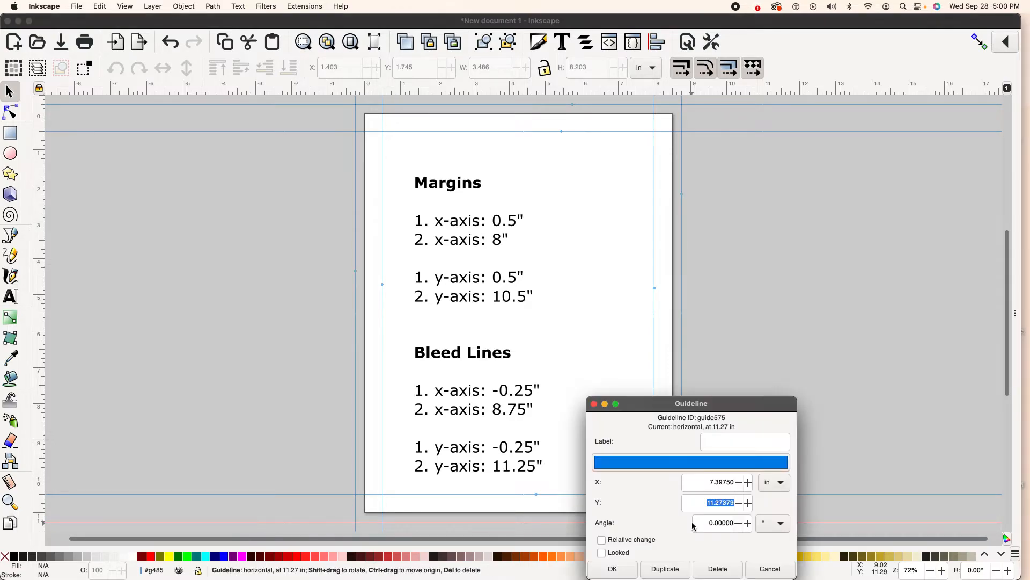
pyautogui.moveTo(668, 407); pyautogui.dragTo(666, 334)
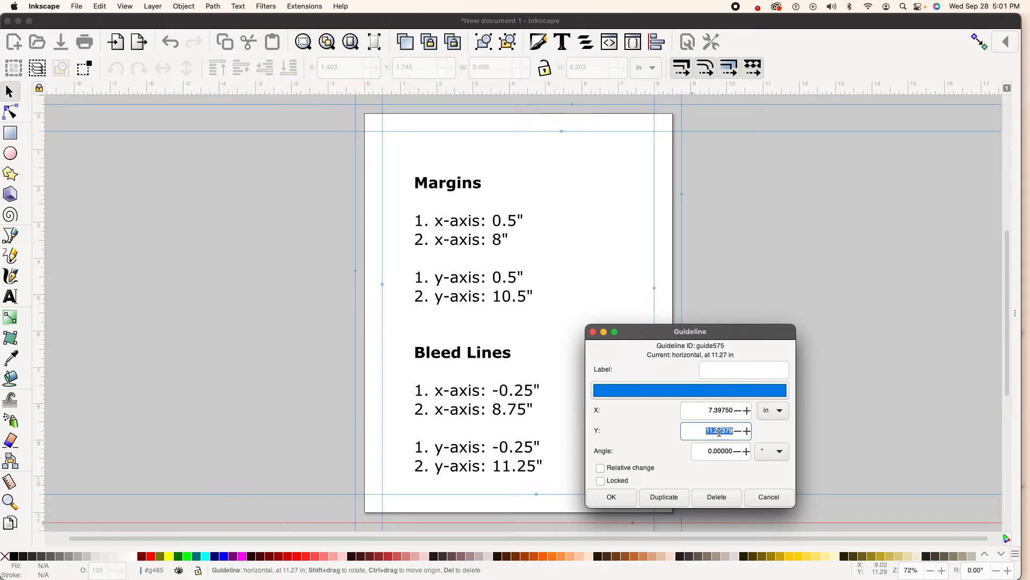
pyautogui.write('11.25')
pyautogui.click(612, 497)
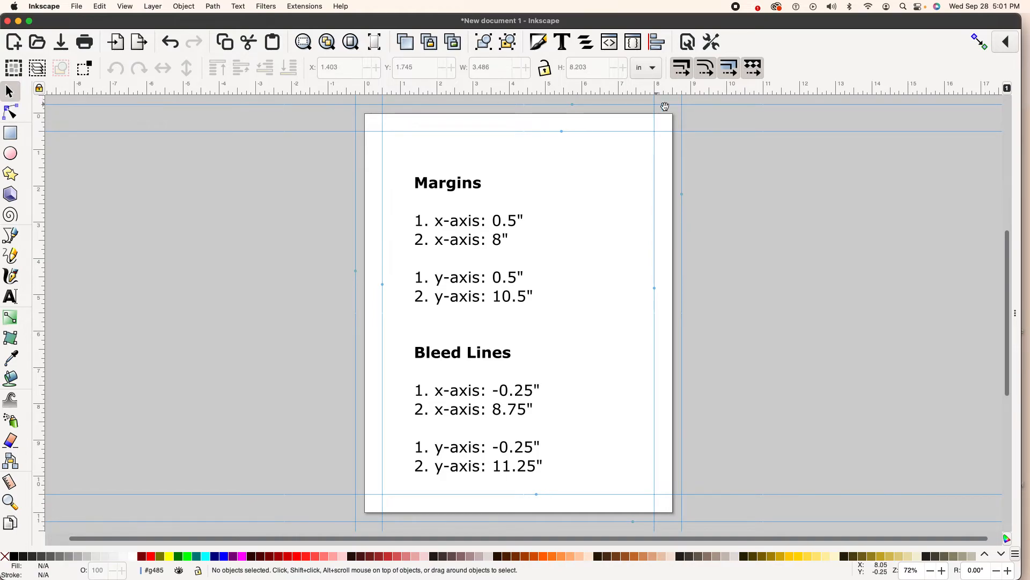
# Open the top margin guide's settings and cancel without changing them
pyautogui.doubleClick(696, 131)
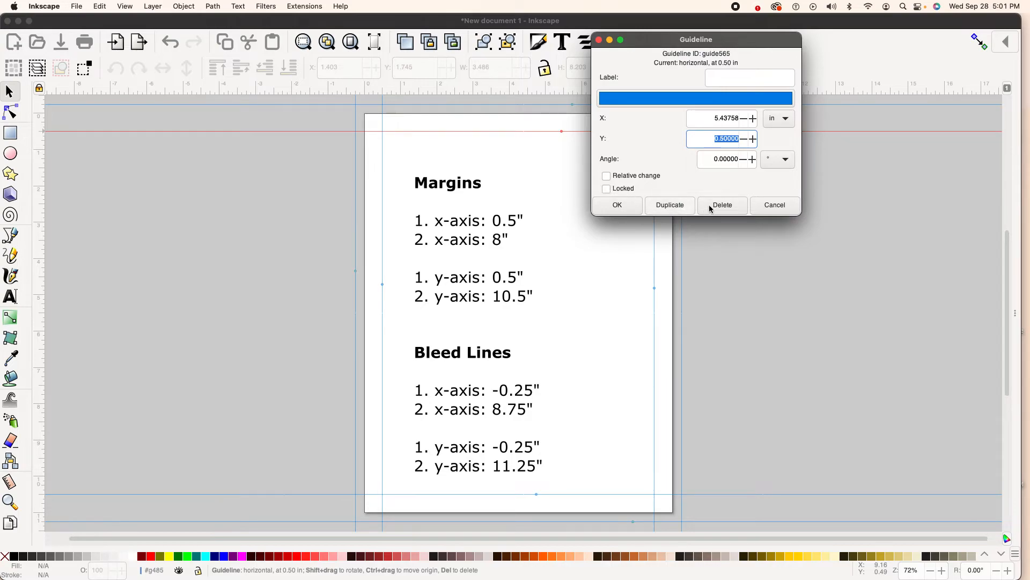
pyautogui.click(766, 206)
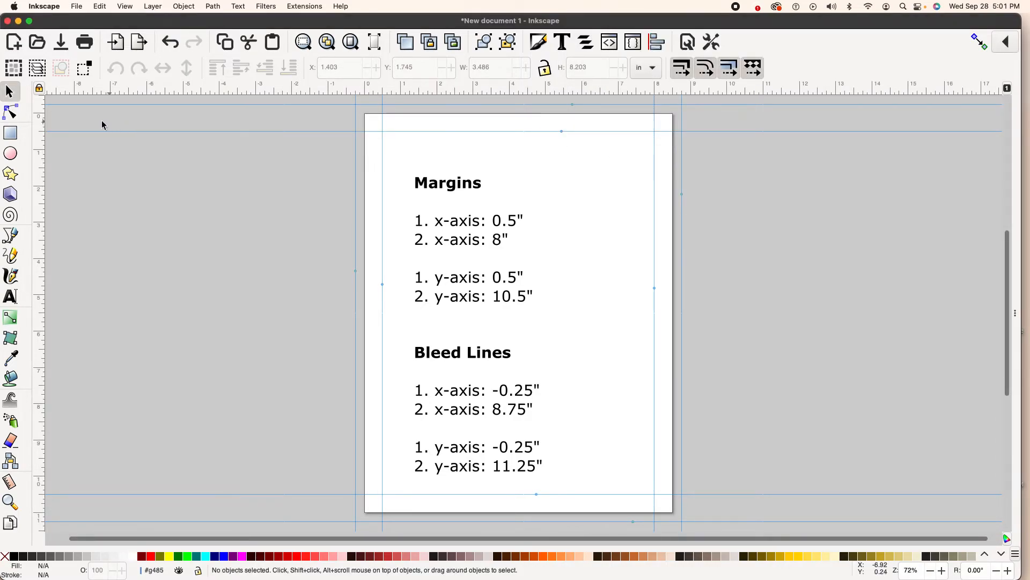
# Lock all guides in the document
pyautogui.click(37, 87)
pyautogui.press('+')
pyautogui.press('+')
pyautogui.press('+')
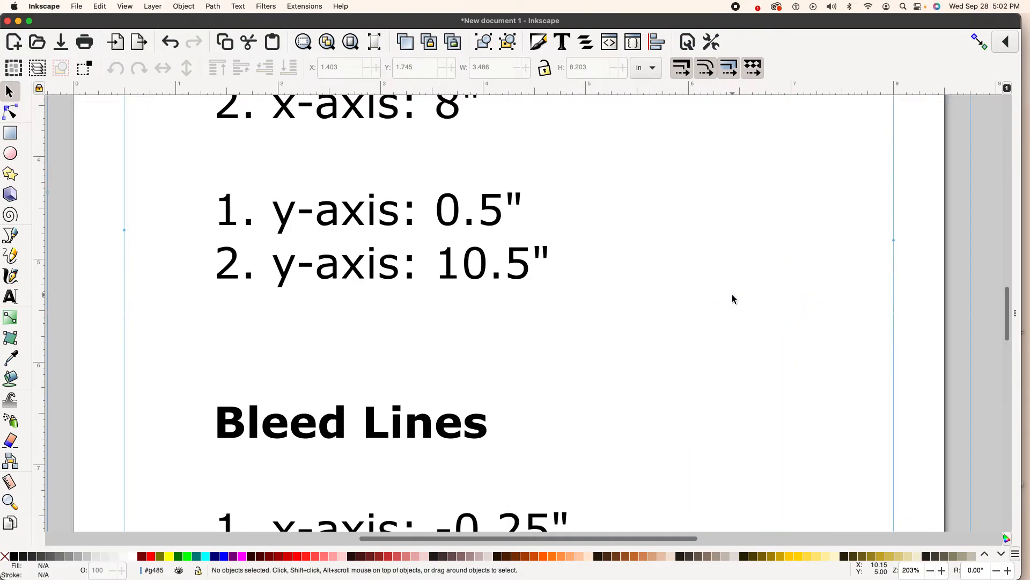
pyautogui.hscroll(3, 733, 299)
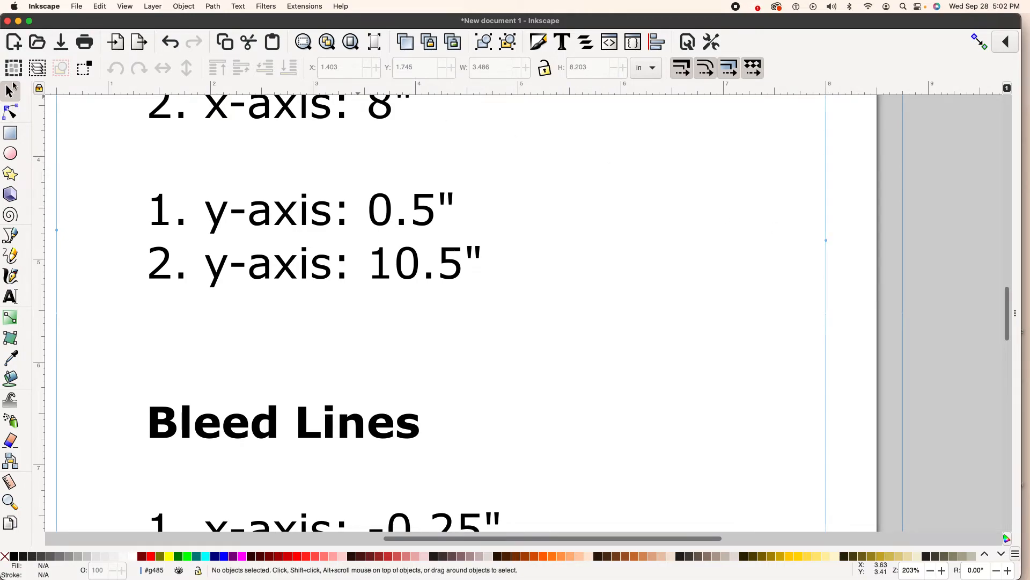
pyautogui.click(40, 90)
pyautogui.hscroll(-1, 789, 225)
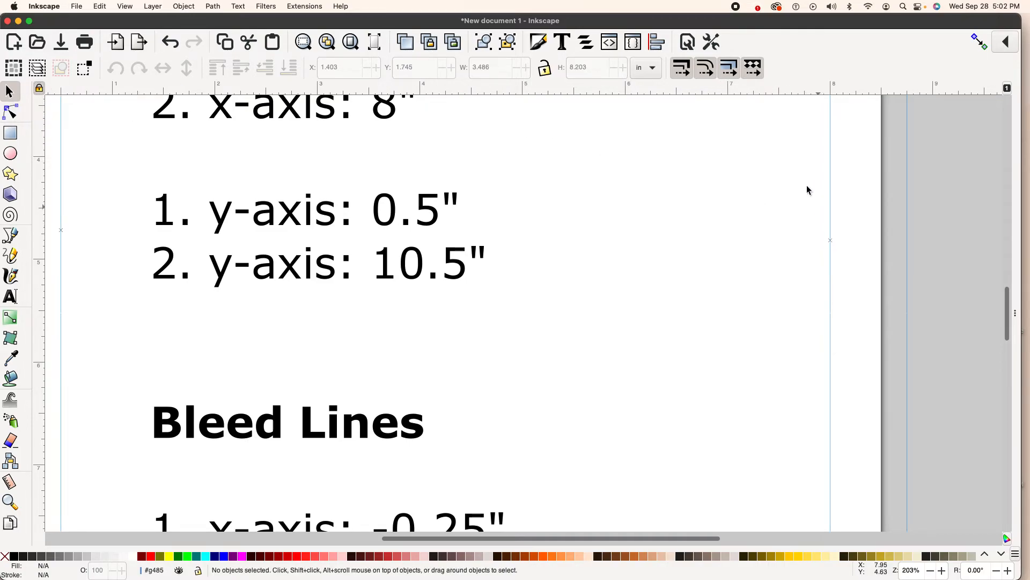
# Fit the page in the view and examine the locked margin and bleed guides around it
pyautogui.click(350, 43)
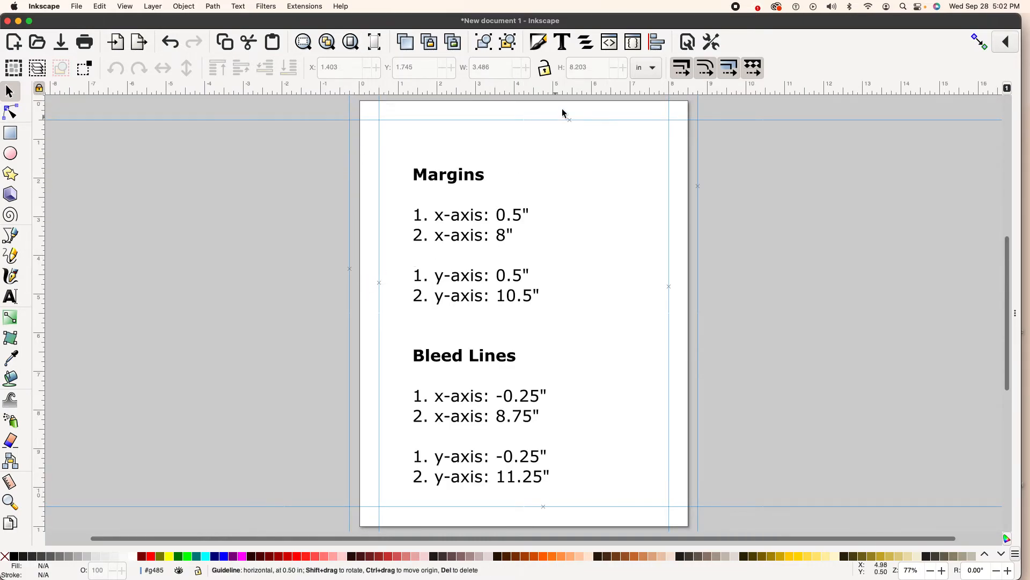
pyautogui.scroll(2, 564, 136)
pyautogui.hscroll(-1, 563, 136)
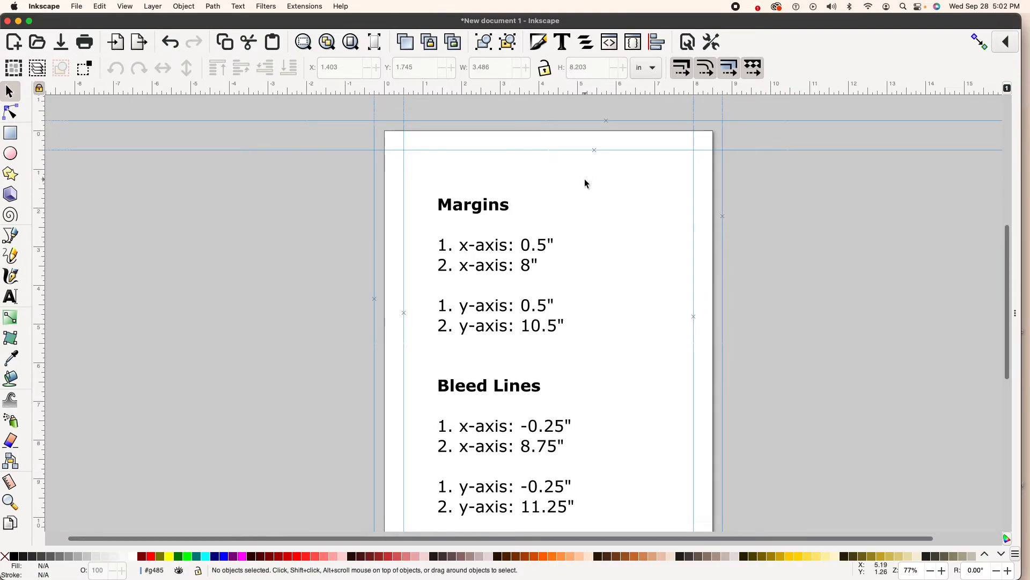
pyautogui.scroll(-1, 585, 178)
pyautogui.hscroll(3, 584, 179)
pyautogui.hscroll(2, 584, 178)
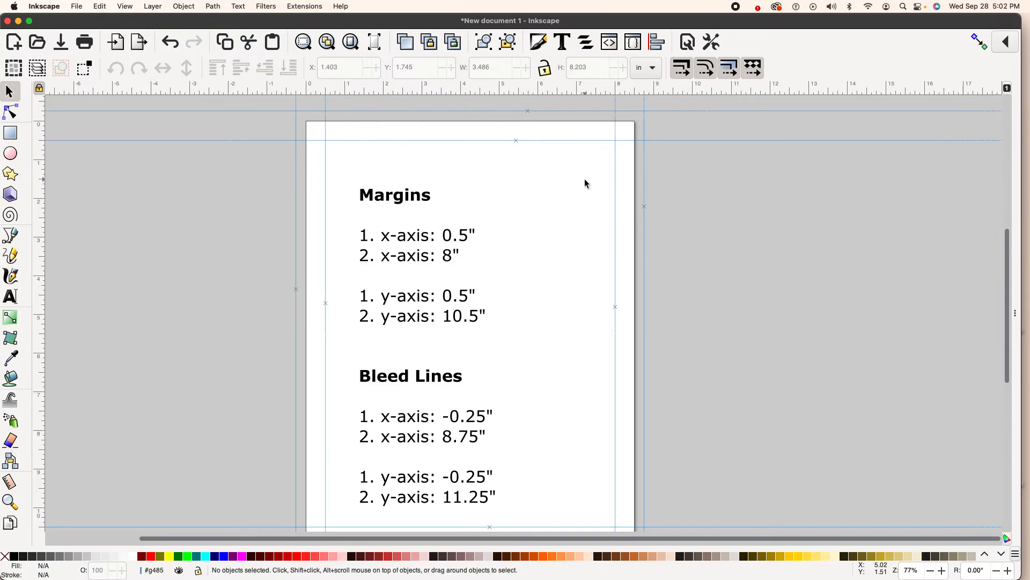
pyautogui.hscroll(2, 585, 179)
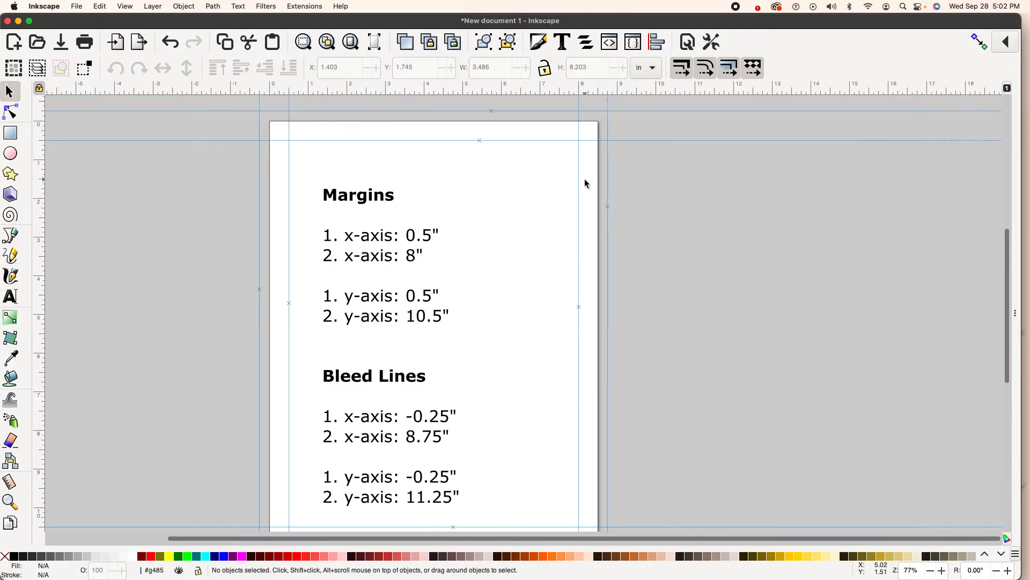
# Open the document's guide settings, unlock all guides and lock them again
pyautogui.click(688, 43)
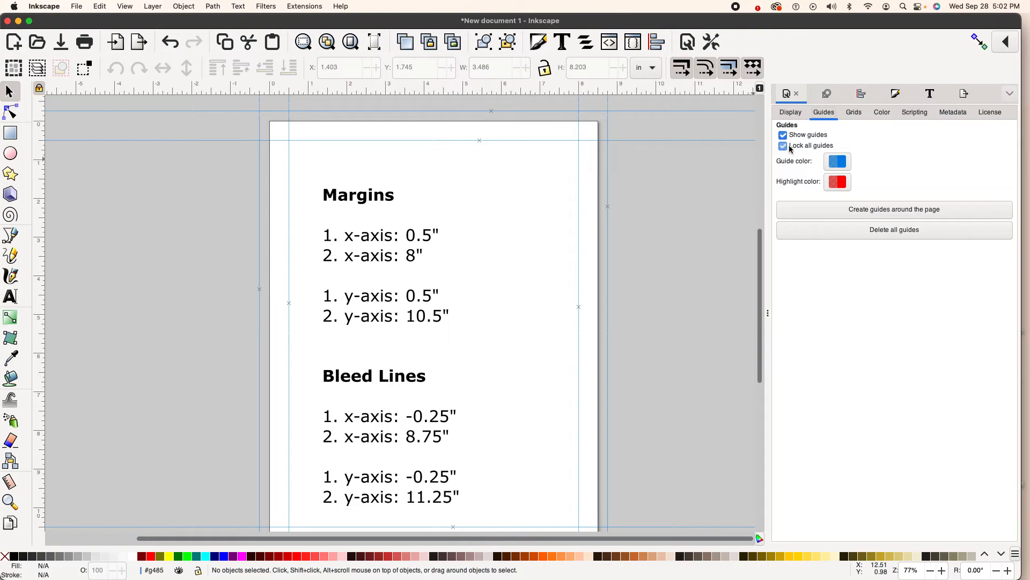
pyautogui.click(783, 146)
pyautogui.click(783, 146)
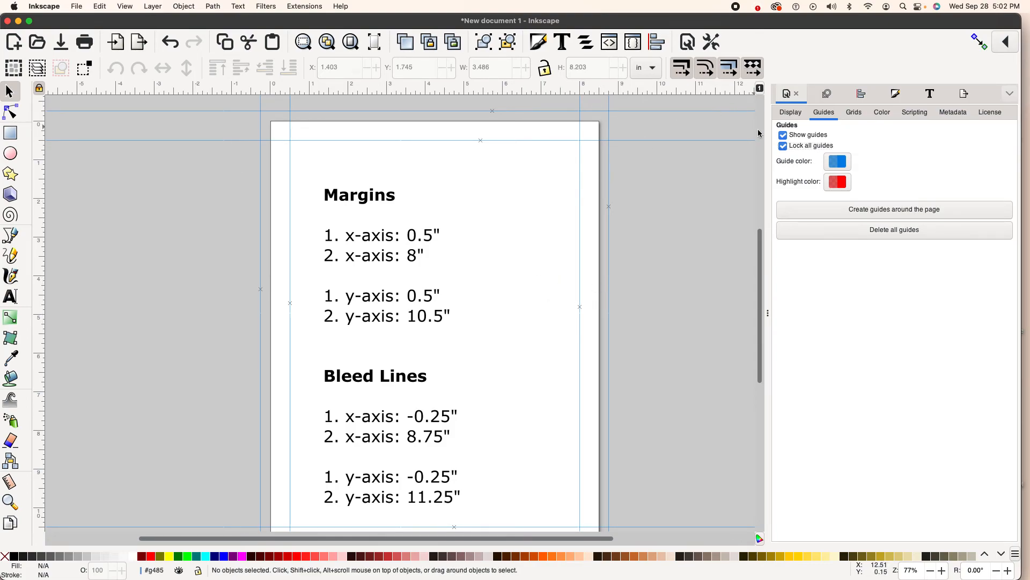
# Hide all guides and examine the page without them
pyautogui.click(783, 135)
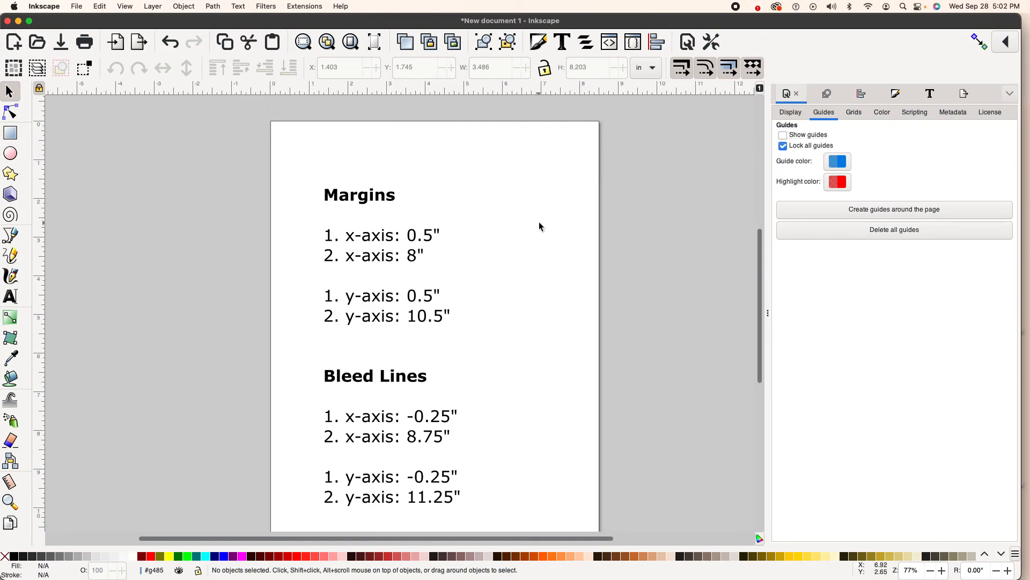
pyautogui.hscroll(-5, 539, 226)
pyautogui.scroll(-2, 539, 225)
pyautogui.scroll(2, 539, 225)
pyautogui.hscroll(1, 539, 225)
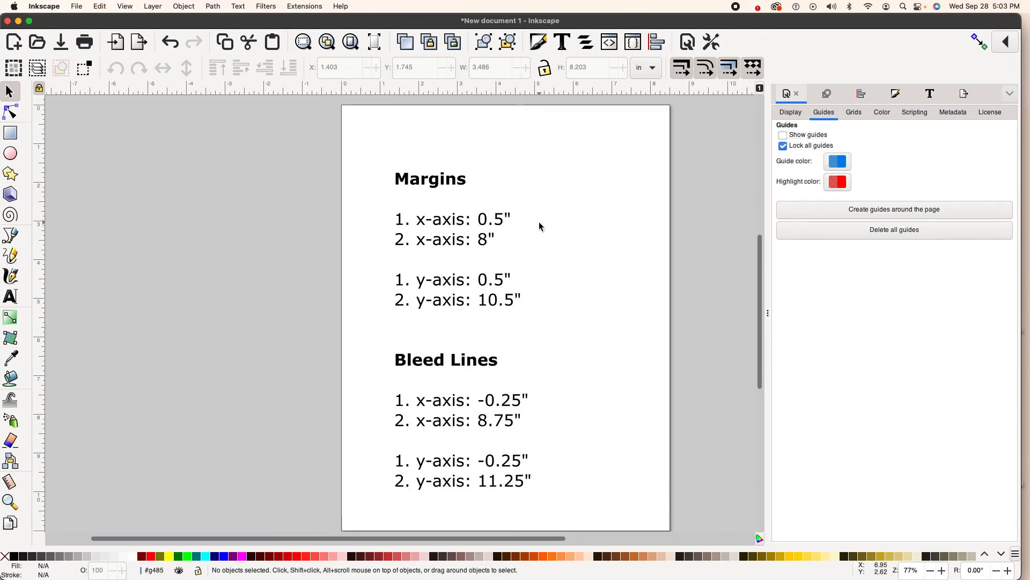
pyautogui.hscroll(4, 539, 225)
pyautogui.hscroll(-4, 539, 226)
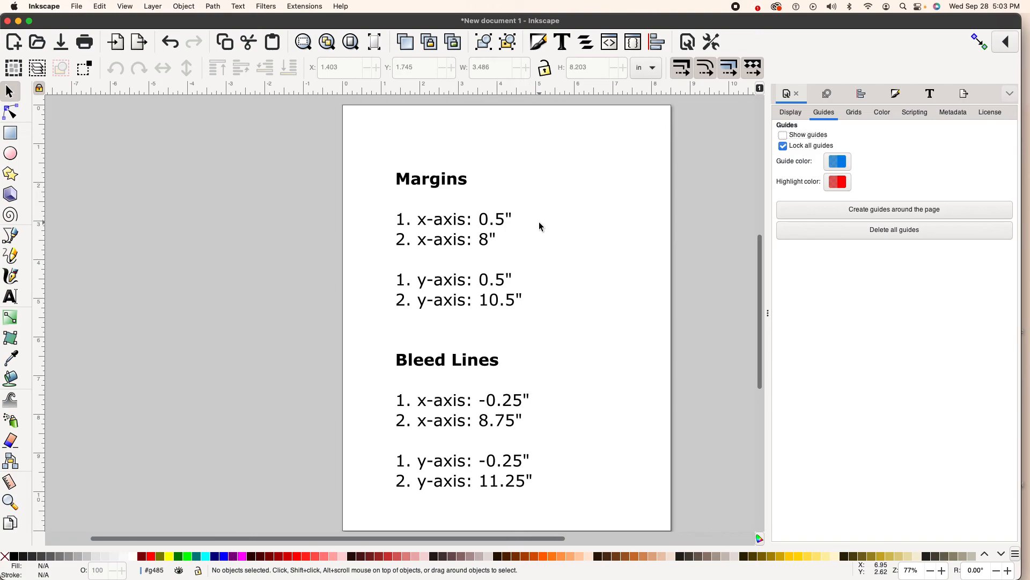
pyautogui.hscroll(2, 539, 225)
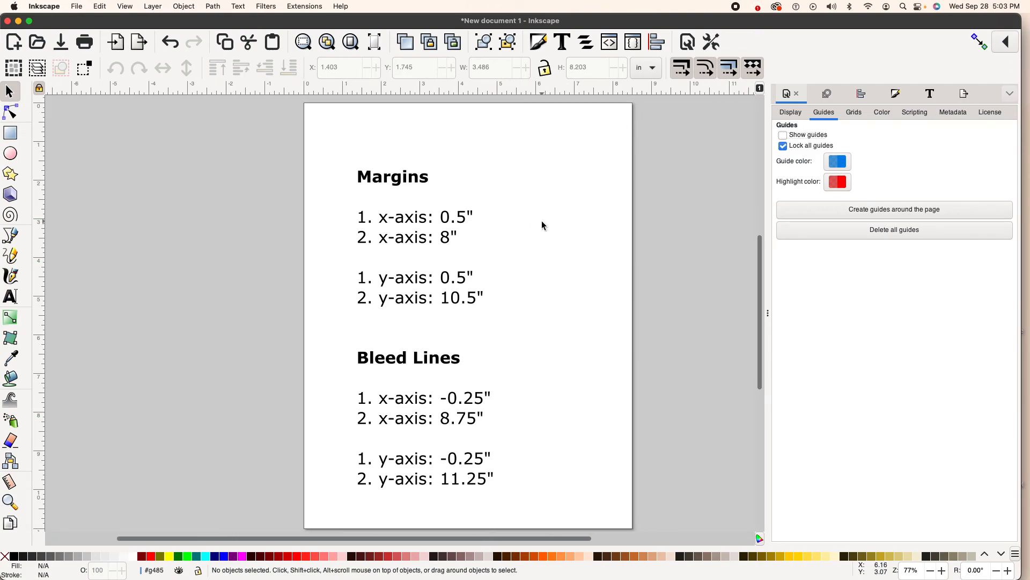
pyautogui.hscroll(2, 542, 225)
pyautogui.hscroll(-2, 542, 224)
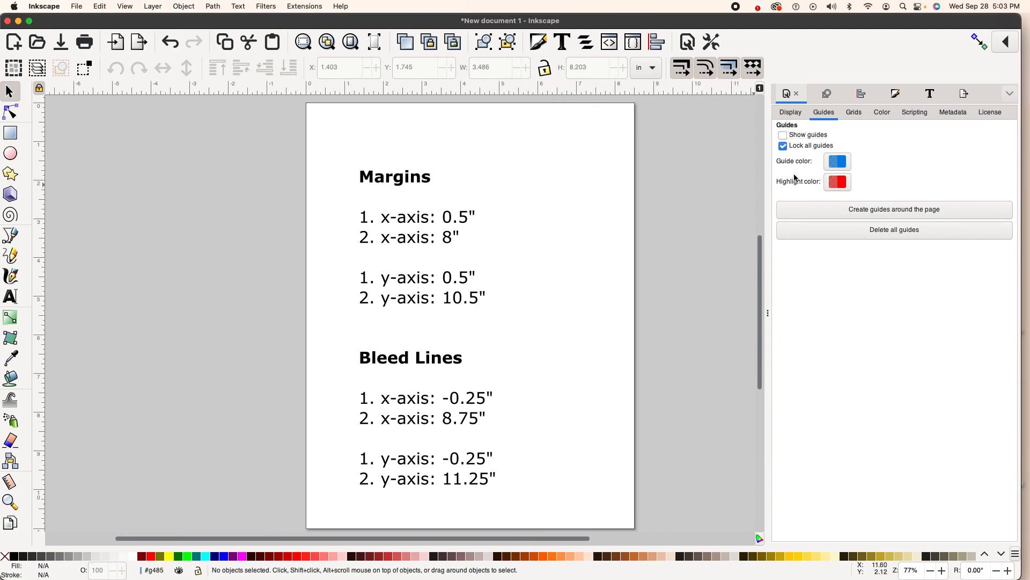
# Show all guides again and collapse the document properties
pyautogui.click(783, 134)
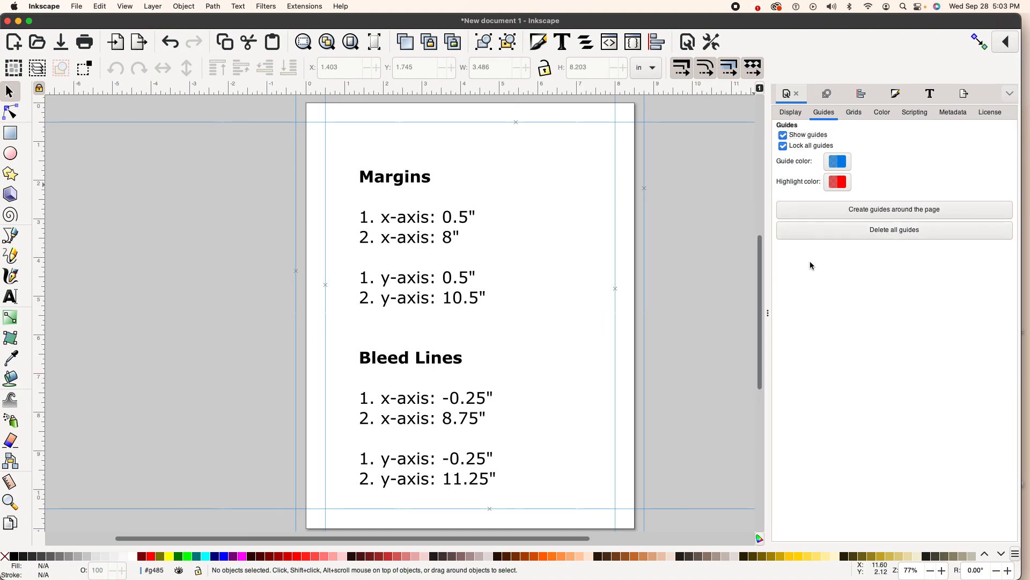
pyautogui.click(766, 327)
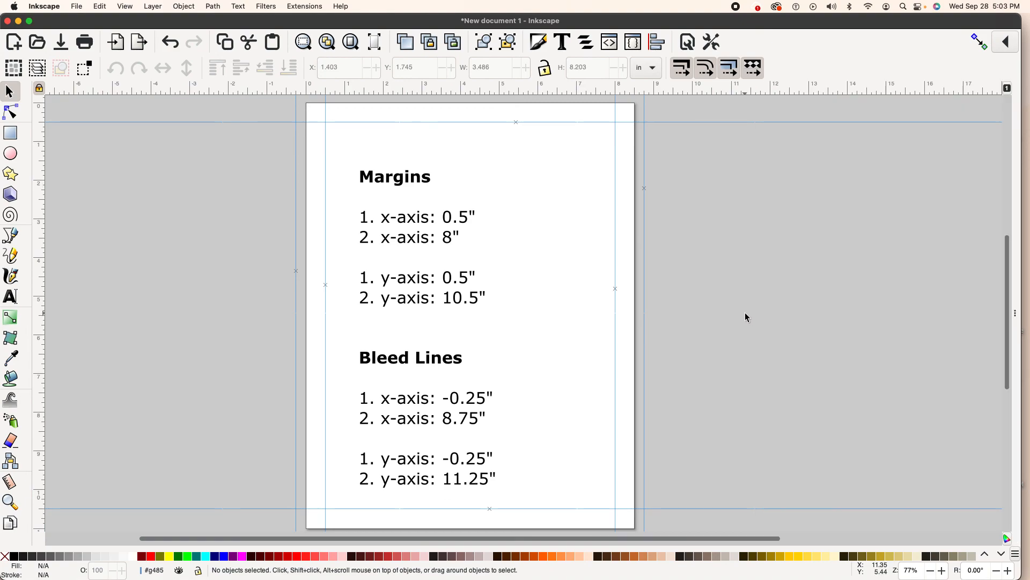